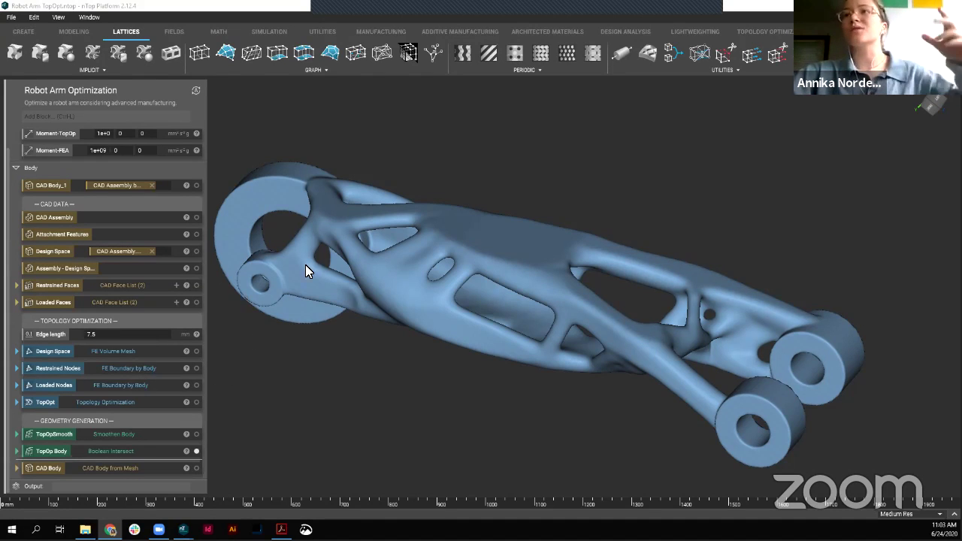
Step: Select the original robot arm CAD body in the Robot Arm Optimization notebook
{"action": "left_click", "coordinate": [58, 185]}
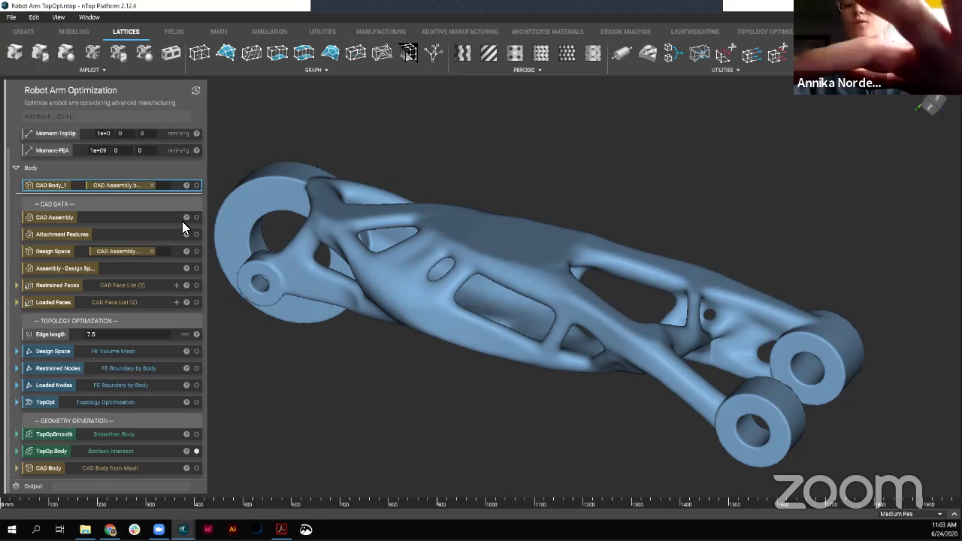
Step: Show the grey CAD Body_1 arm and preview its Restrained Faces and Loaded Faces hole outlines
{"action": "key", "text": "ctrl+shift+h"}
{"action": "right_click_drag", "start_coordinate": [592, 322], "coordinate": [323, 275]}
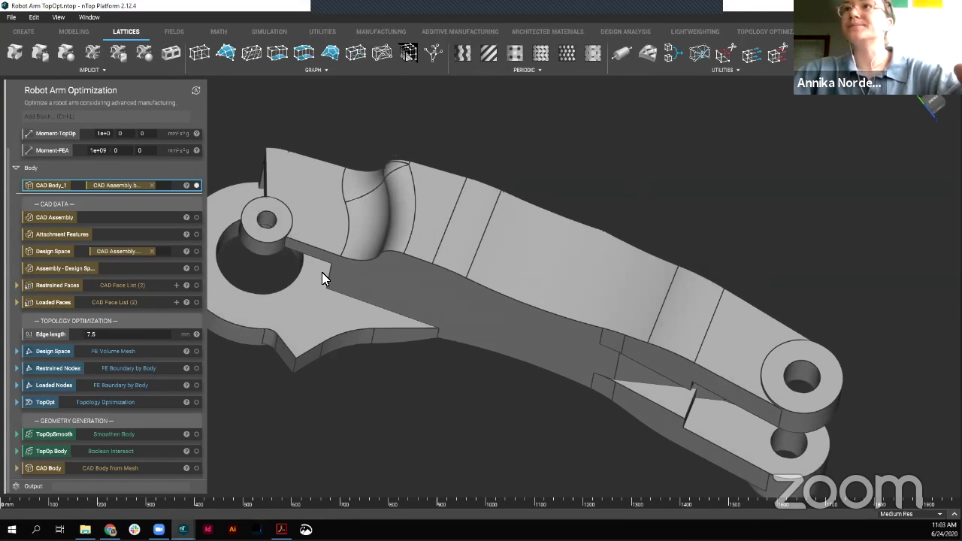
{"action": "left_click", "coordinate": [113, 285]}
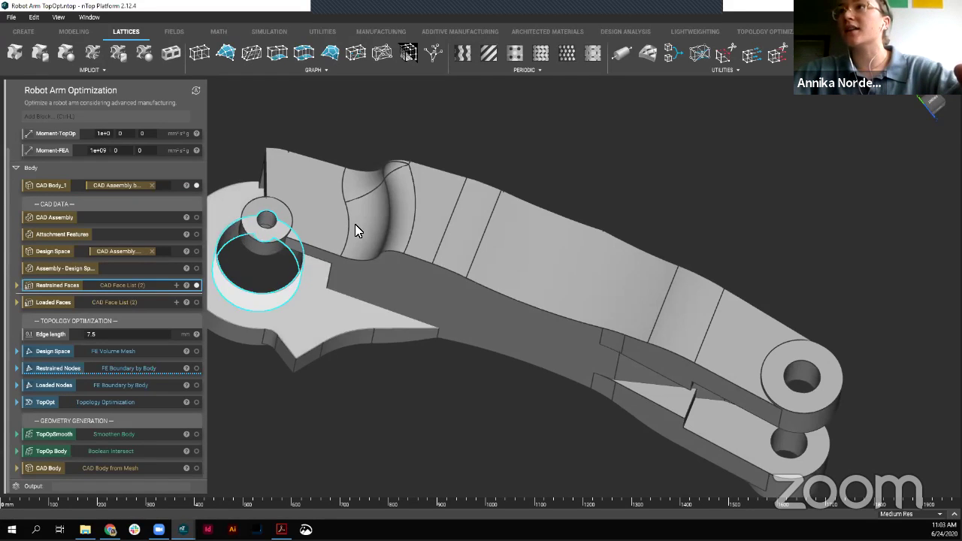
{"action": "right_click_drag", "start_coordinate": [354, 225], "coordinate": [349, 324]}
{"action": "left_click", "coordinate": [146, 302]}
{"action": "left_click", "coordinate": [196, 302]}
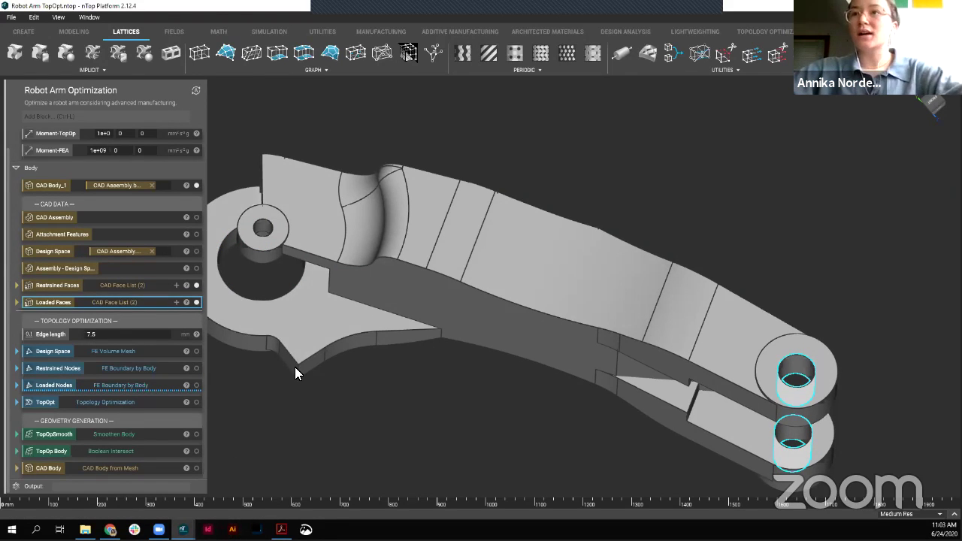
{"action": "right_click_drag", "start_coordinate": [568, 217], "coordinate": [487, 322]}
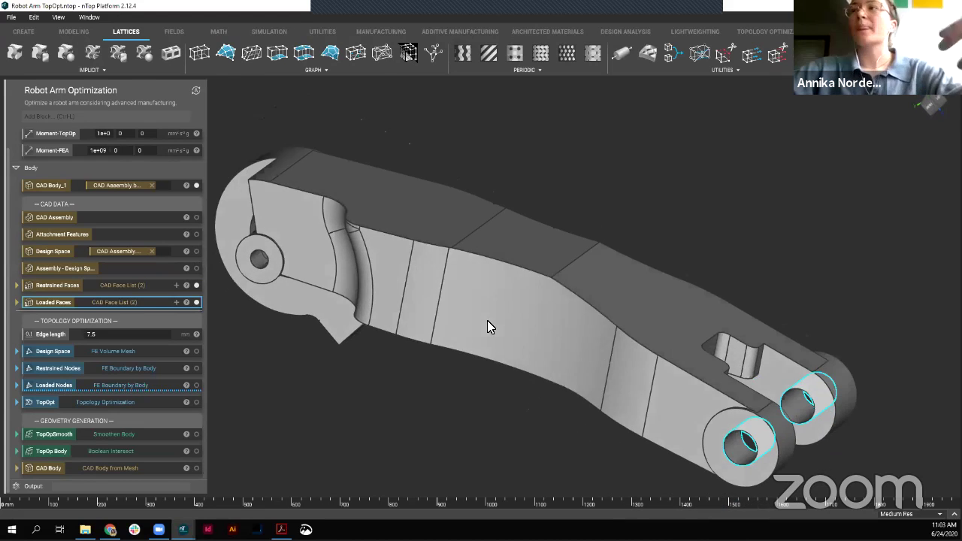
{"action": "right_click_drag", "start_coordinate": [366, 406], "coordinate": [116, 402]}
Step: Display the rough TopOpt result, then the smoothed TopOpSmooth body, inspecting each from several angles
{"action": "left_click", "coordinate": [116, 403]}
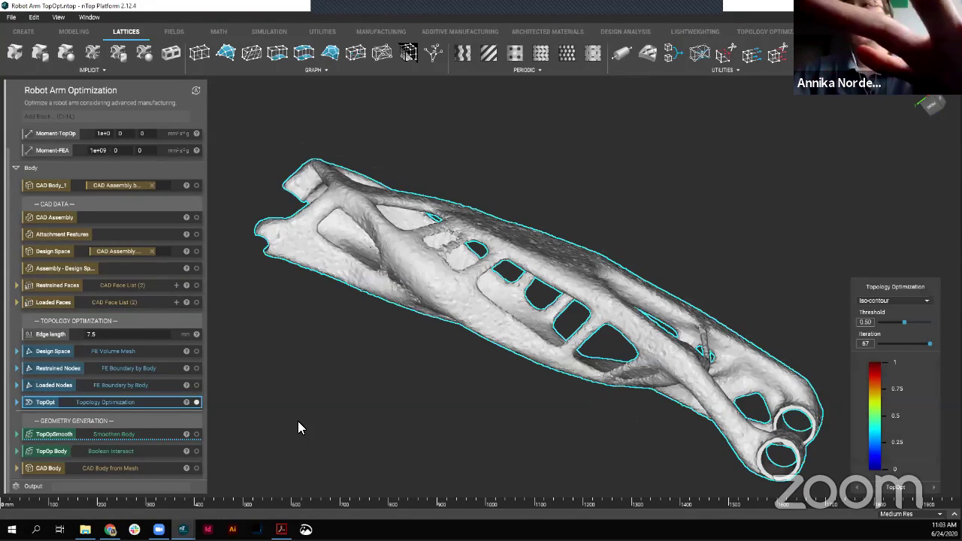
{"action": "right_click_drag", "start_coordinate": [512, 250], "coordinate": [342, 443]}
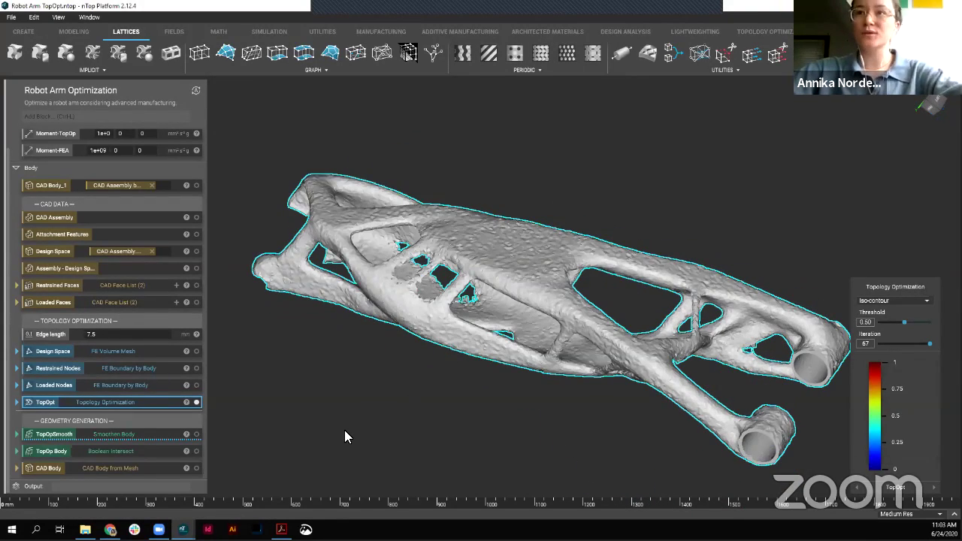
{"action": "right_click_drag", "start_coordinate": [576, 278], "coordinate": [231, 427]}
{"action": "left_click", "coordinate": [149, 435]}
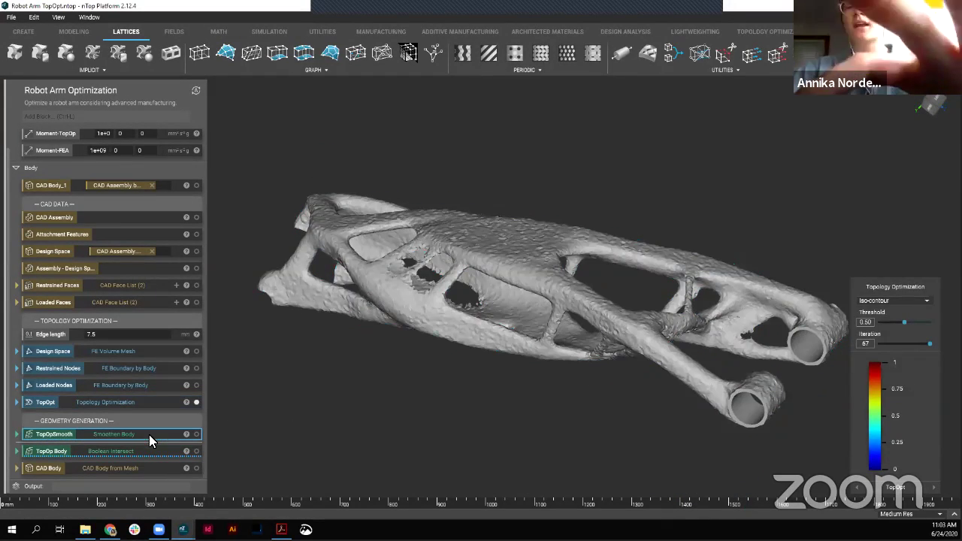
{"action": "right_click_drag", "start_coordinate": [551, 369], "coordinate": [594, 346]}
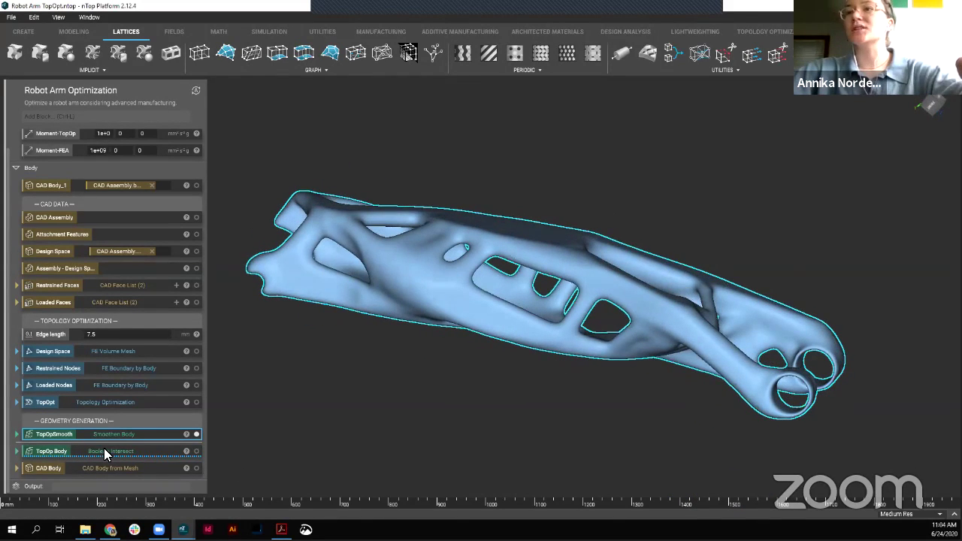
Step: Preview the Boolean-intersected TopOp Body, then the CAD Body divided into surface patches
{"action": "left_click", "coordinate": [145, 448]}
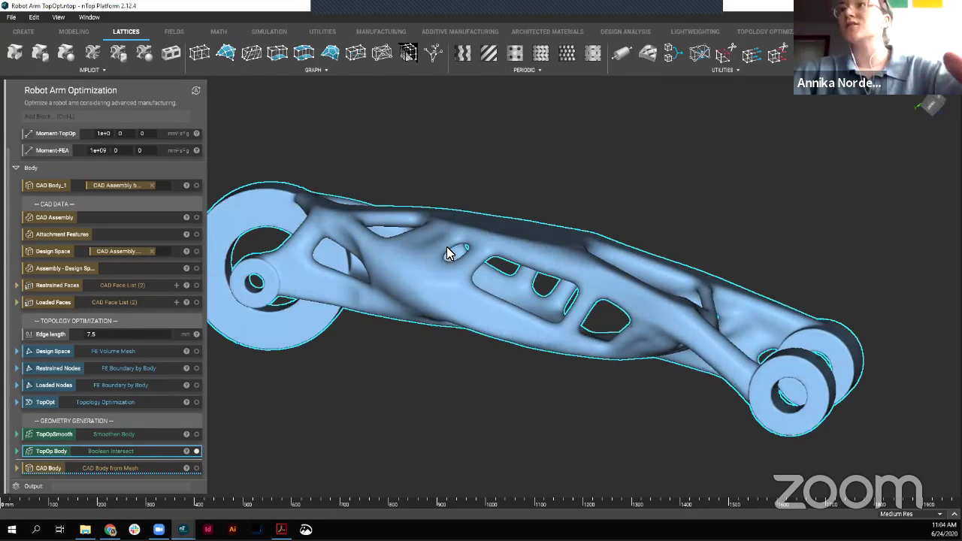
{"action": "right_click_drag", "start_coordinate": [446, 247], "coordinate": [404, 335]}
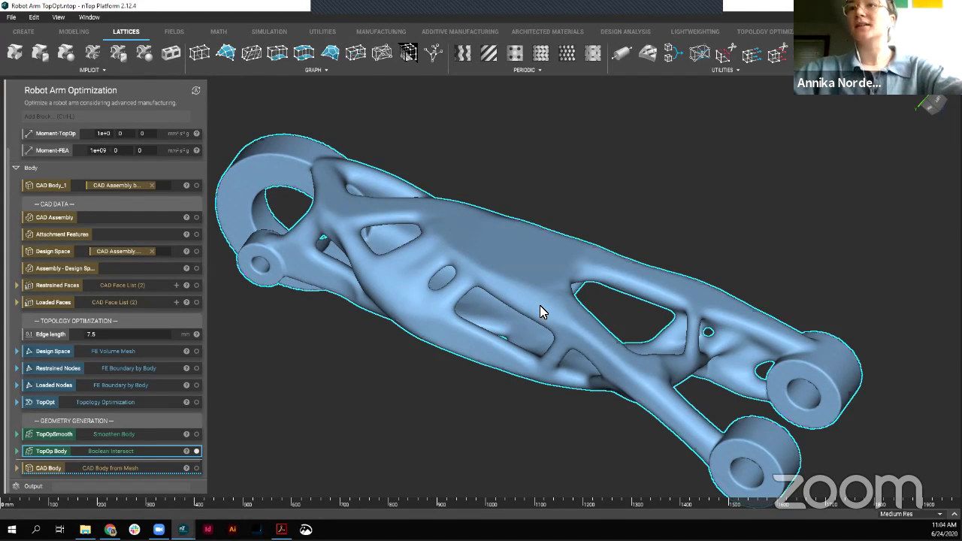
{"action": "right_click_drag", "start_coordinate": [260, 374], "coordinate": [583, 421]}
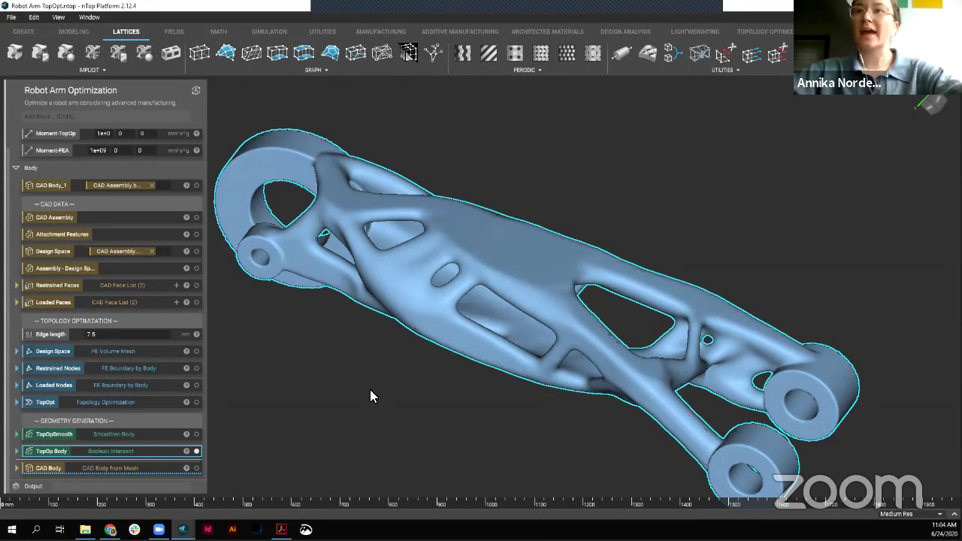
{"action": "right_click_drag", "start_coordinate": [495, 312], "coordinate": [472, 427]}
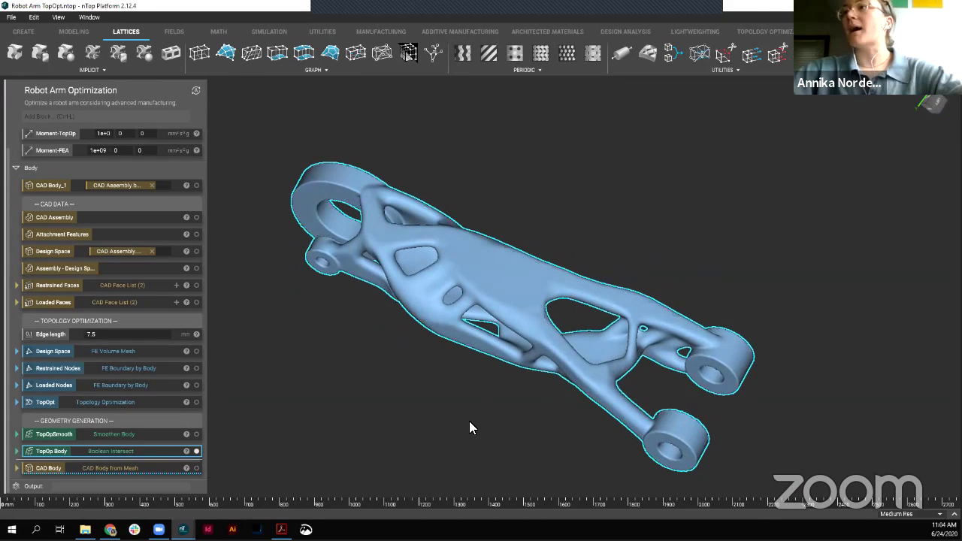
{"action": "left_click", "coordinate": [132, 467]}
{"action": "right_click_drag", "start_coordinate": [525, 265], "coordinate": [507, 337]}
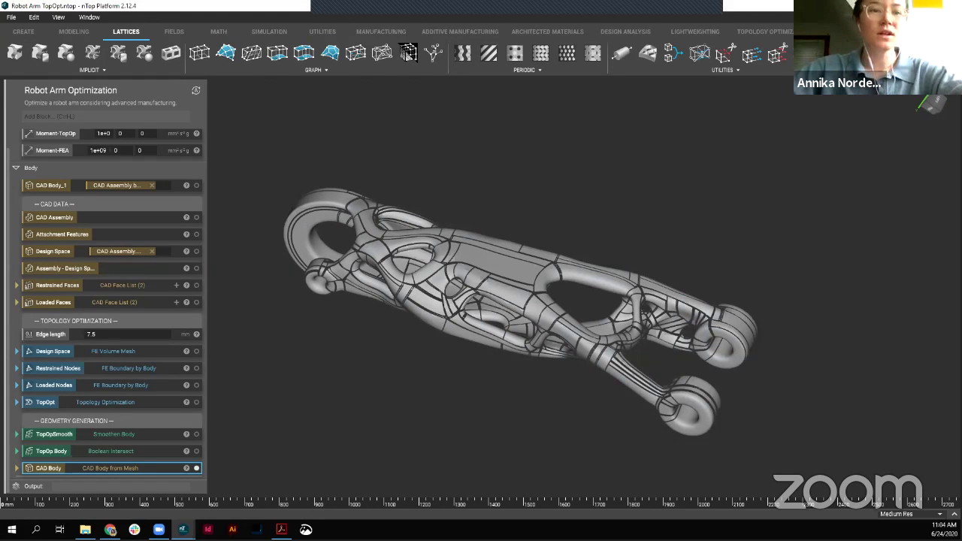
Step: Switch to Acrobat to show the Conversion to CAD process overview slide (page 4 of 13)
{"action": "key", "text": "alt+Tab"}
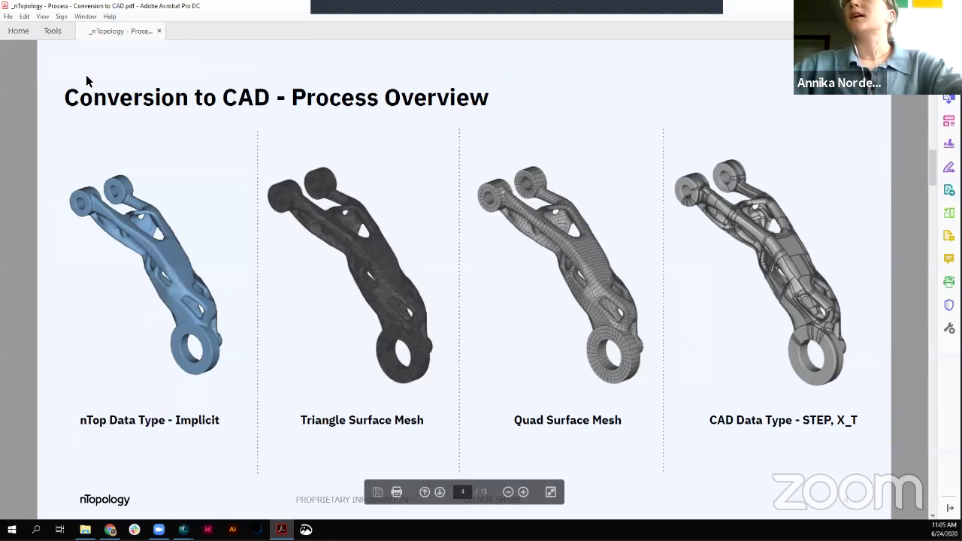
Step: Back in nTop, expand the CAD Body block and preview the Mesh from Implicit Body triangle mesh
{"action": "key", "text": "alt+Tab"}
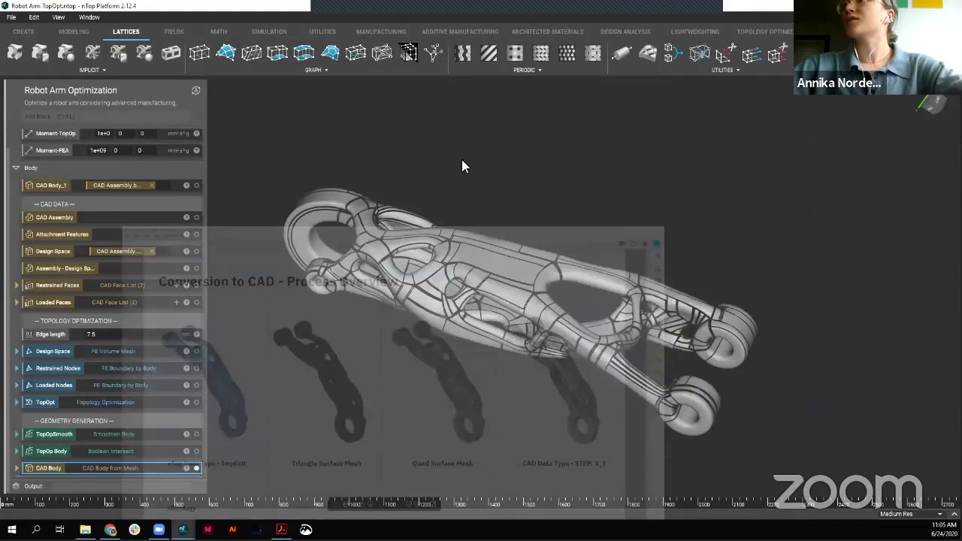
{"action": "left_click_drag", "start_coordinate": [539, 408], "coordinate": [645, 230]}
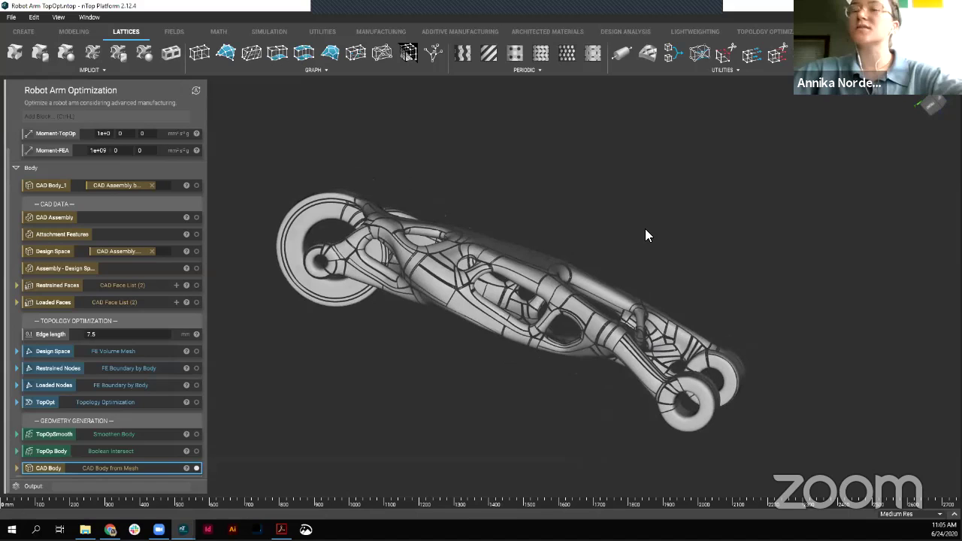
{"action": "left_click", "coordinate": [17, 468]}
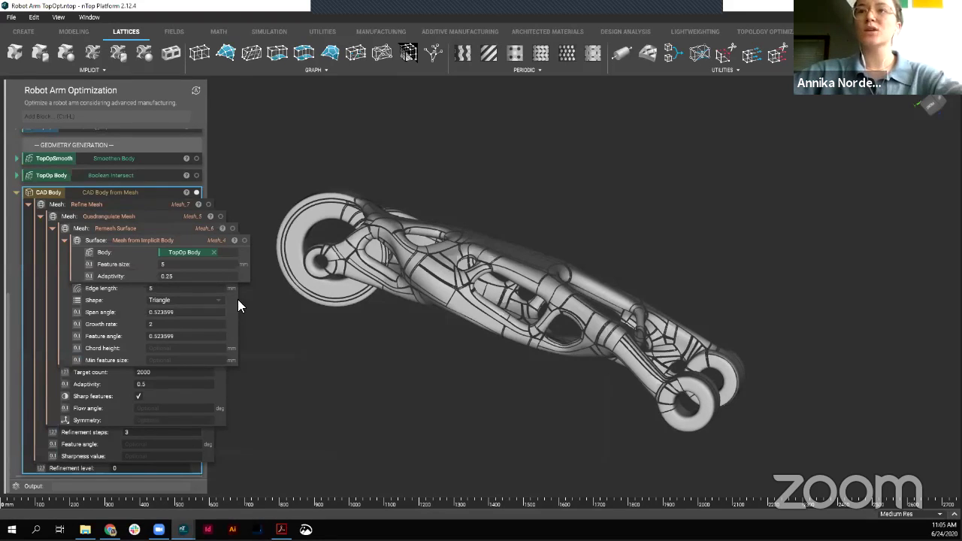
{"action": "left_click", "coordinate": [151, 238]}
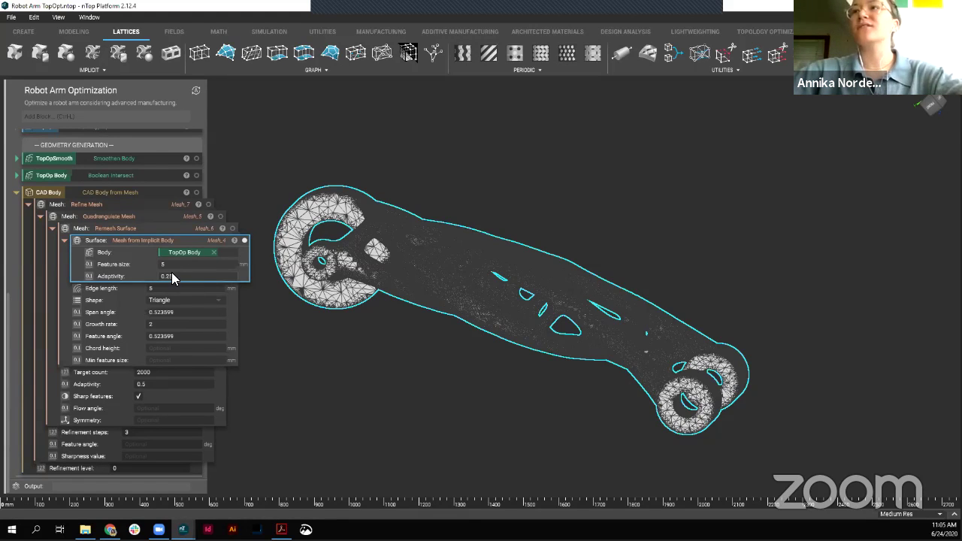
{"action": "right_click_drag", "start_coordinate": [363, 272], "coordinate": [313, 221]}
{"action": "scroll", "coordinate": [314, 221], "scroll_direction": "up", "scroll_amount": 6}
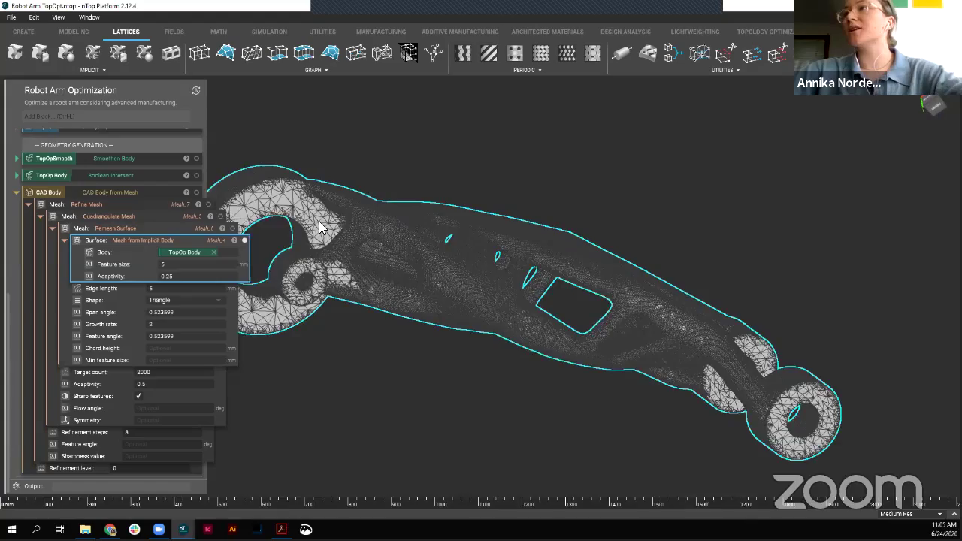
{"action": "scroll", "coordinate": [462, 270], "scroll_direction": "up", "scroll_amount": 3}
{"action": "scroll", "coordinate": [465, 264], "scroll_direction": "up", "scroll_amount": 4}
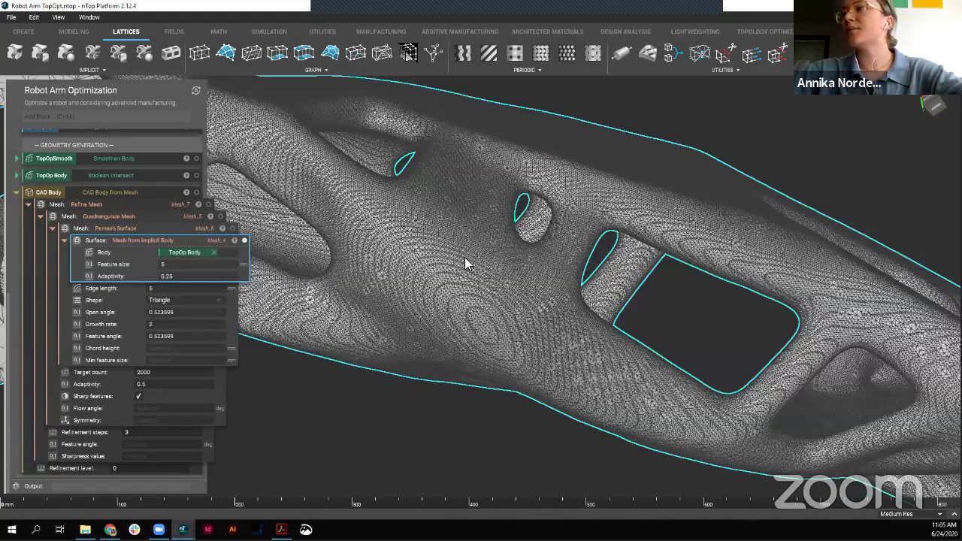
{"action": "scroll", "coordinate": [465, 257], "scroll_direction": "down", "scroll_amount": 7}
{"action": "scroll", "coordinate": [464, 257], "scroll_direction": "up", "scroll_amount": 6}
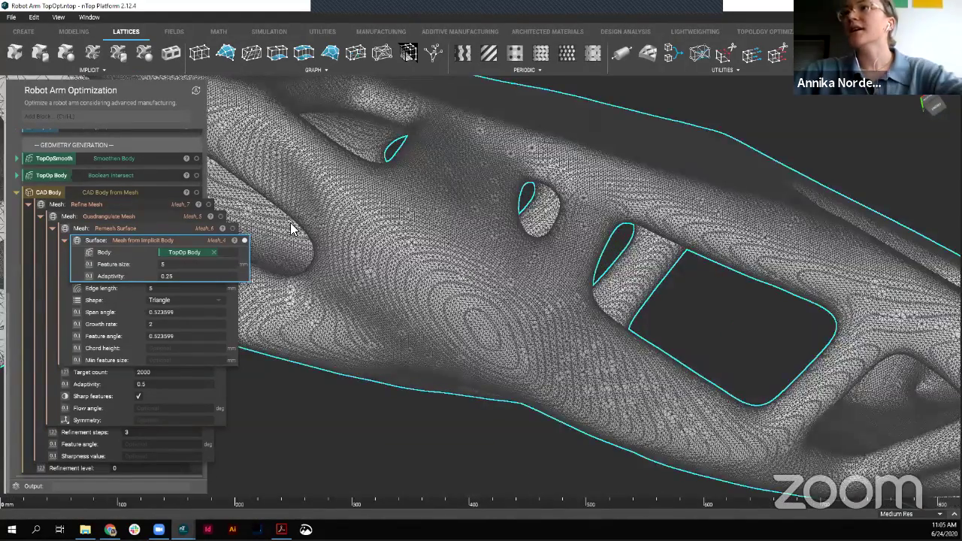
{"action": "scroll", "coordinate": [293, 229], "scroll_direction": "down", "scroll_amount": 6}
{"action": "right_click_drag", "start_coordinate": [431, 260], "coordinate": [346, 278]}
Step: Preview the Remesh Surface result, the arm as a 5 mm feature-size triangle mesh
{"action": "left_click", "coordinate": [181, 230]}
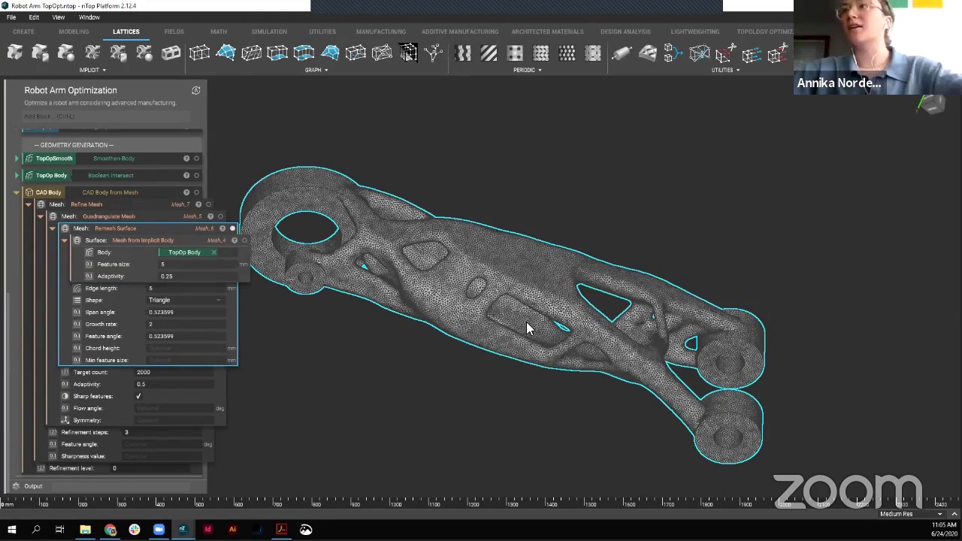
{"action": "right_click_drag", "start_coordinate": [525, 231], "coordinate": [221, 258]}
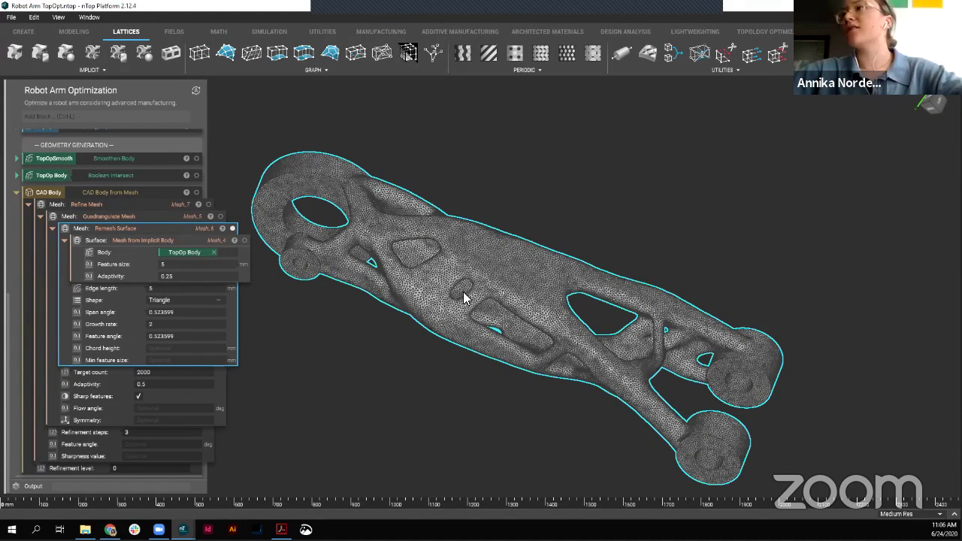
{"action": "scroll", "coordinate": [463, 299], "scroll_direction": "up", "scroll_amount": 3}
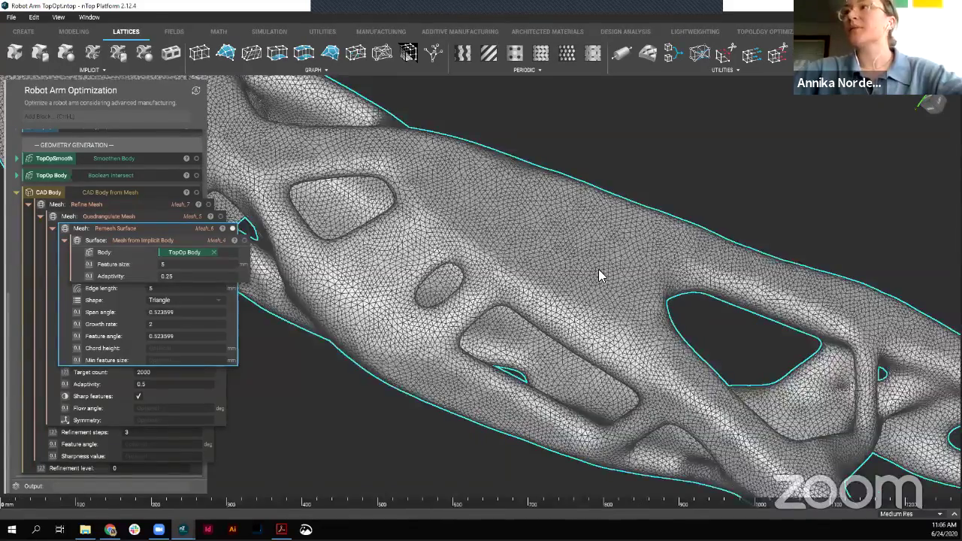
{"action": "scroll", "coordinate": [613, 232], "scroll_direction": "up", "scroll_amount": 3}
{"action": "scroll", "coordinate": [613, 230], "scroll_direction": "down", "scroll_amount": 2}
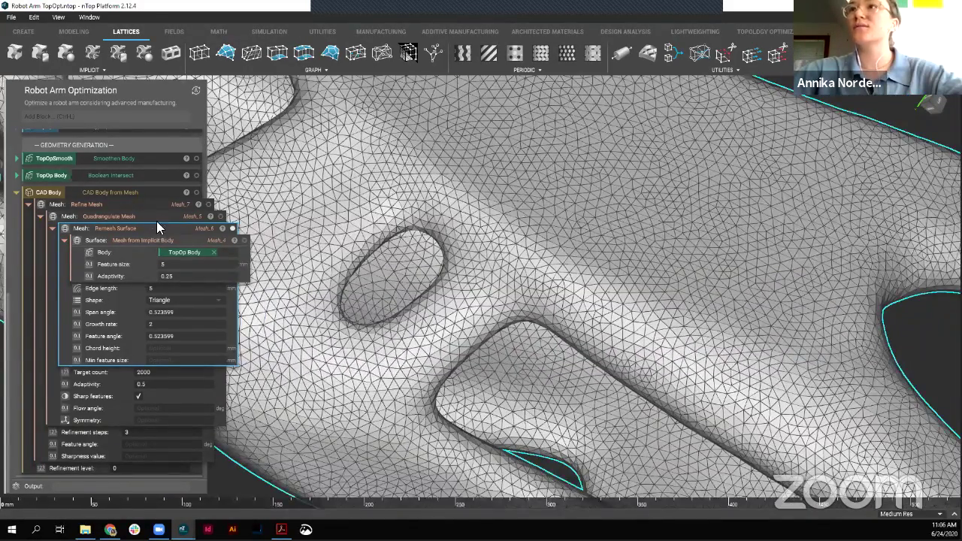
Step: Show the Quadrangulate Mesh quad mesh (target count 2000, adaptivity 0.5) and read its input descriptions
{"action": "left_click", "coordinate": [156, 220]}
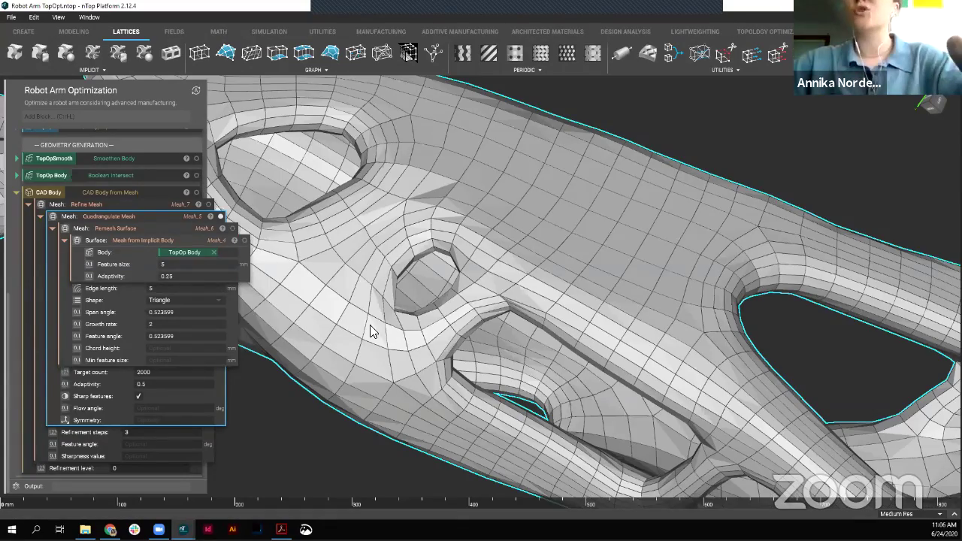
{"action": "scroll", "coordinate": [382, 315], "scroll_direction": "down", "scroll_amount": 2}
{"action": "scroll", "coordinate": [382, 315], "scroll_direction": "down", "scroll_amount": 5}
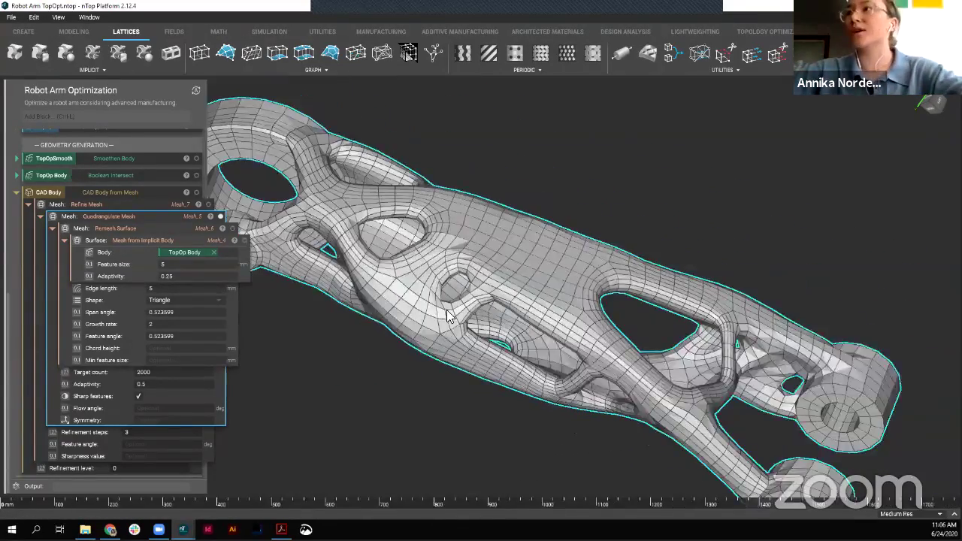
{"action": "right_click_drag", "start_coordinate": [451, 248], "coordinate": [137, 376]}
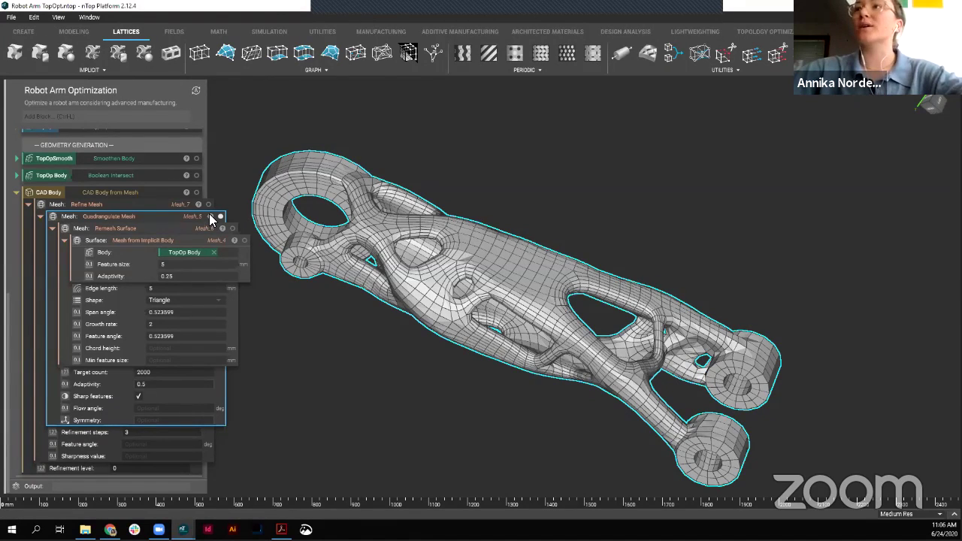
{"action": "mouse_move", "coordinate": [210, 219]}
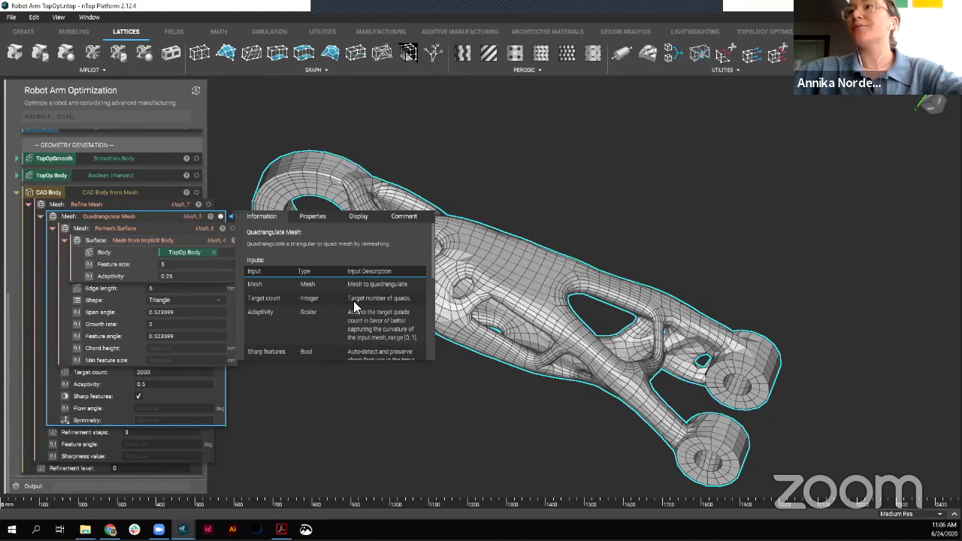
{"action": "scroll", "coordinate": [357, 308], "scroll_direction": "down", "scroll_amount": 2}
{"action": "scroll", "coordinate": [359, 269], "scroll_direction": "up", "scroll_amount": 1}
{"action": "scroll", "coordinate": [372, 316], "scroll_direction": "down", "scroll_amount": 1}
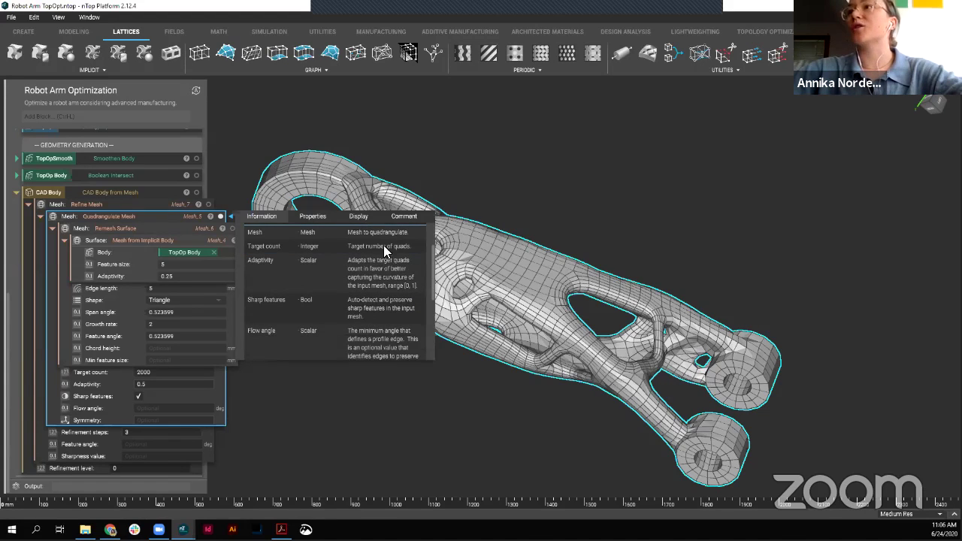
{"action": "scroll", "coordinate": [414, 289], "scroll_direction": "up", "scroll_amount": 1}
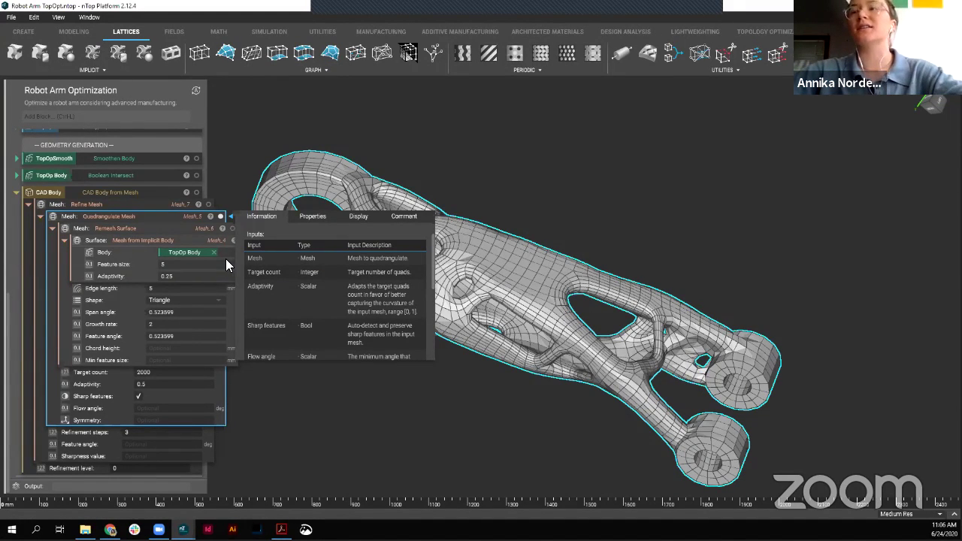
Step: Inspect the dense Refine Mesh quad mesh (3 refinement steps) up close around the arm and its holes
{"action": "left_click_drag", "start_coordinate": [236, 164], "coordinate": [485, 385]}
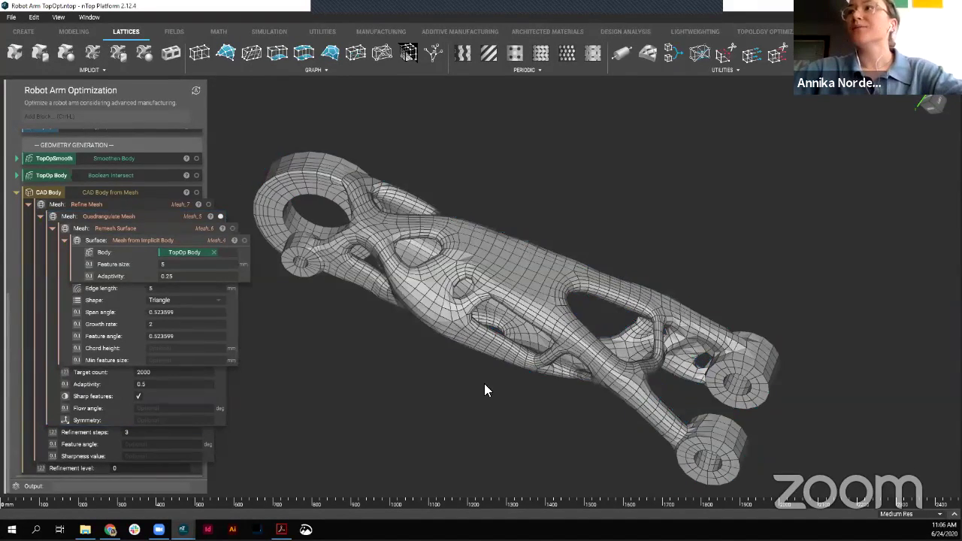
{"action": "right_click_drag", "start_coordinate": [476, 351], "coordinate": [126, 209]}
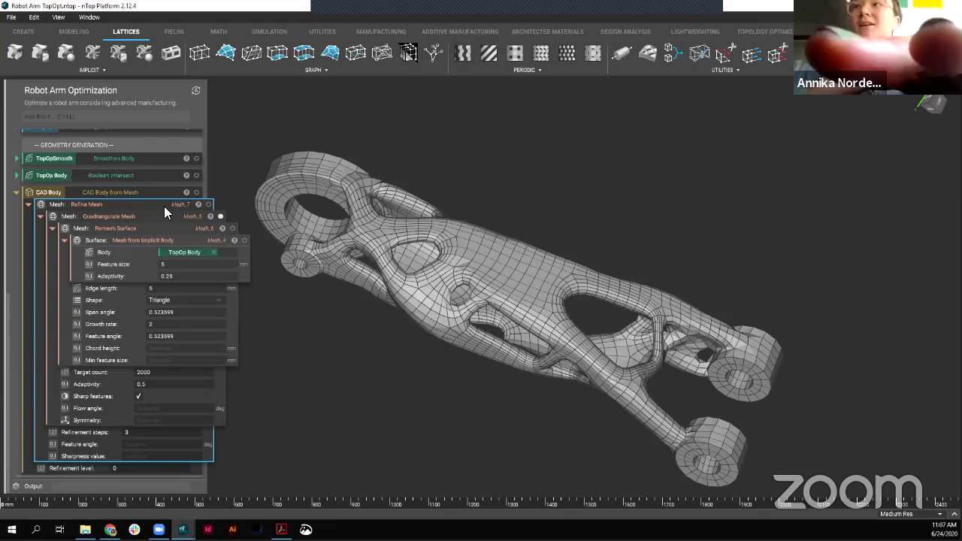
{"action": "right_click_drag", "start_coordinate": [616, 367], "coordinate": [502, 299]}
{"action": "scroll", "coordinate": [502, 299], "scroll_direction": "up", "scroll_amount": 8}
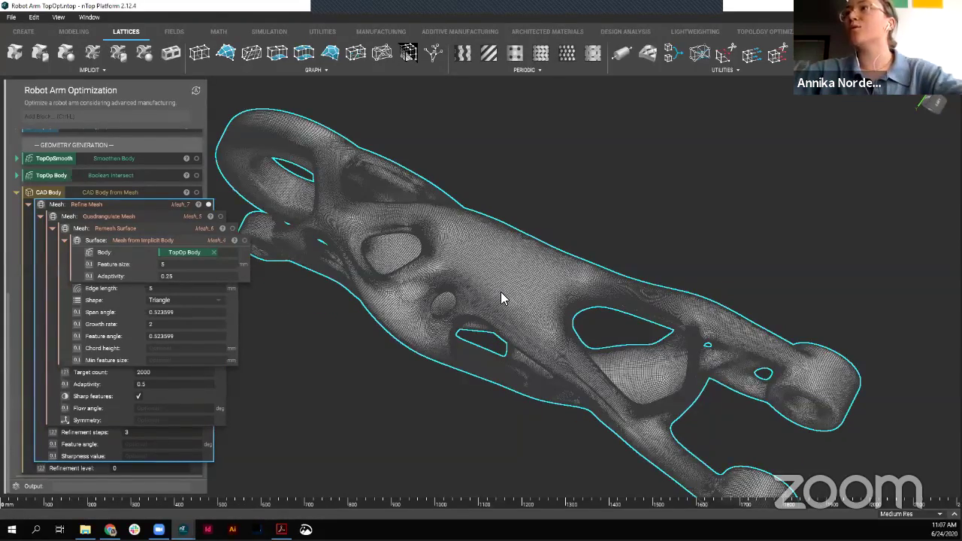
{"action": "scroll", "coordinate": [522, 230], "scroll_direction": "up", "scroll_amount": 10}
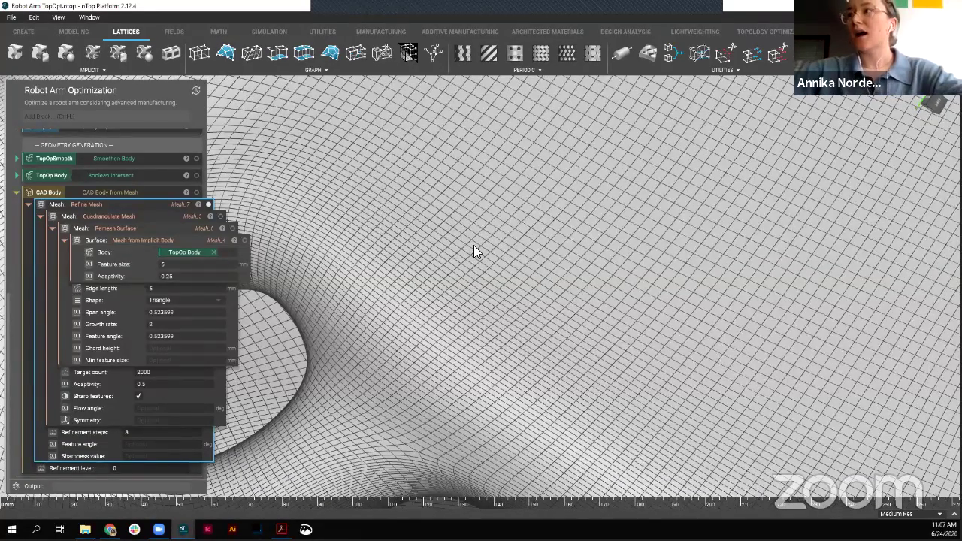
{"action": "scroll", "coordinate": [473, 248], "scroll_direction": "down", "scroll_amount": 6}
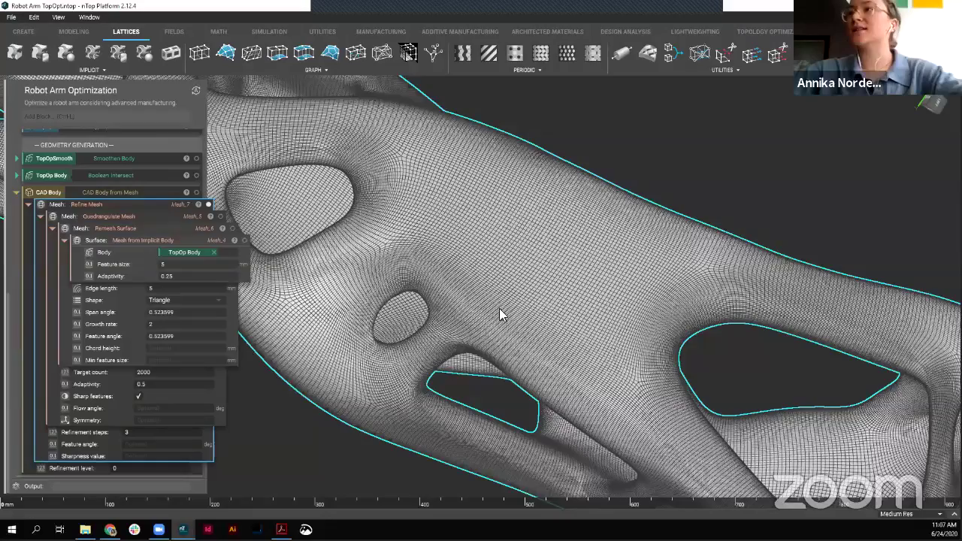
{"action": "scroll", "coordinate": [502, 314], "scroll_direction": "down", "scroll_amount": 5}
{"action": "right_click_drag", "start_coordinate": [501, 318], "coordinate": [343, 301]}
{"action": "scroll", "coordinate": [350, 299], "scroll_direction": "up", "scroll_amount": 3}
{"action": "scroll", "coordinate": [388, 308], "scroll_direction": "up", "scroll_amount": 2}
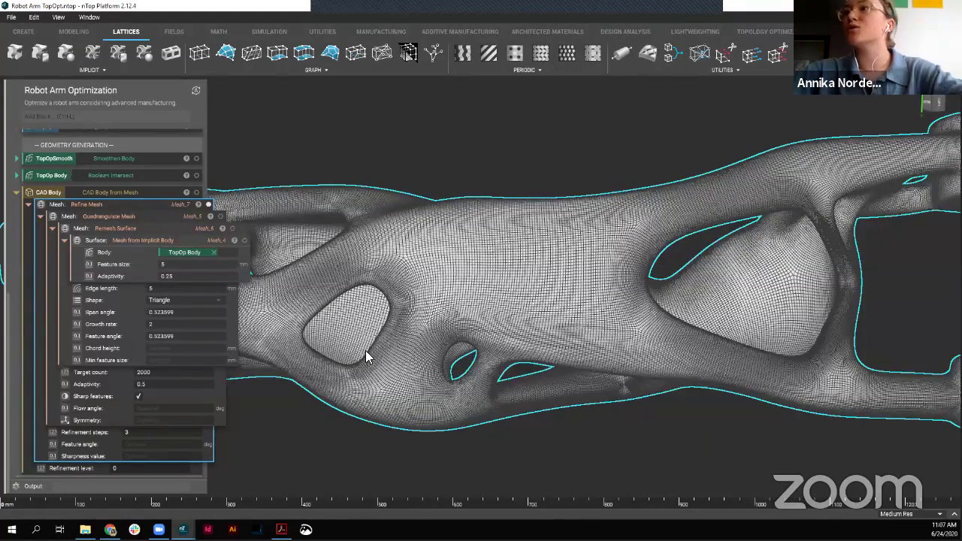
{"action": "scroll", "coordinate": [455, 342], "scroll_direction": "up", "scroll_amount": 2}
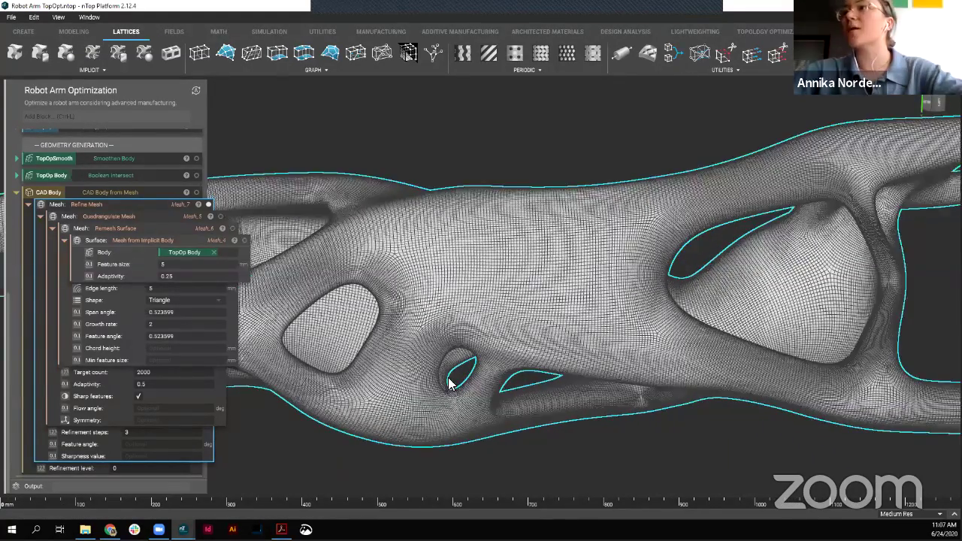
{"action": "scroll", "coordinate": [414, 119], "scroll_direction": "up", "scroll_amount": 3}
{"action": "scroll", "coordinate": [381, 157], "scroll_direction": "down", "scroll_amount": 2}
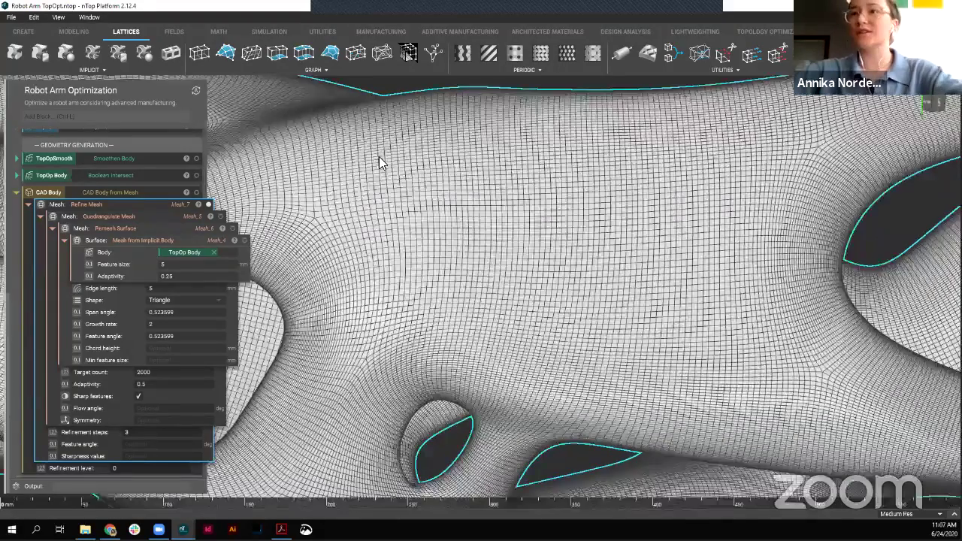
{"action": "right_click_drag", "start_coordinate": [529, 219], "coordinate": [508, 218]}
{"action": "scroll", "coordinate": [493, 317], "scroll_direction": "down", "scroll_amount": 3}
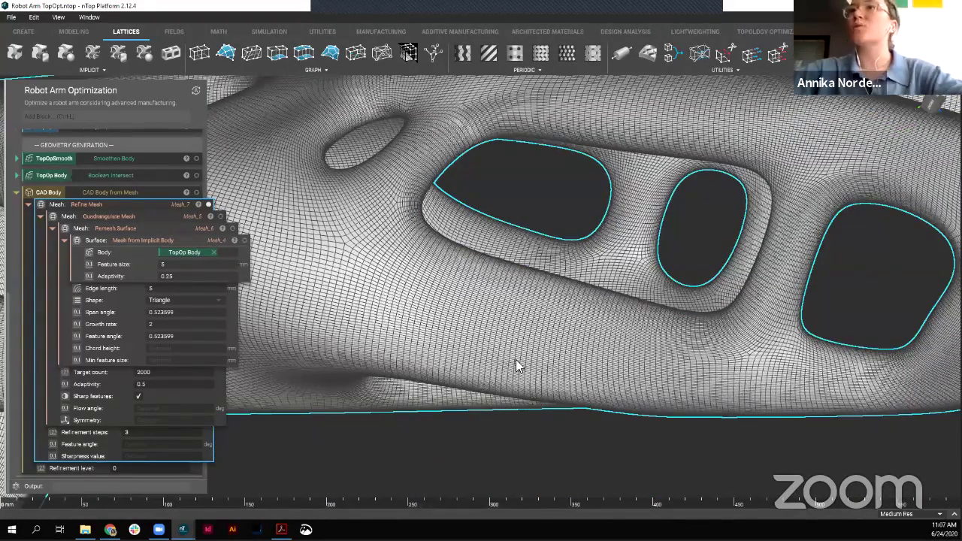
{"action": "right_click_drag", "start_coordinate": [554, 341], "coordinate": [148, 259]}
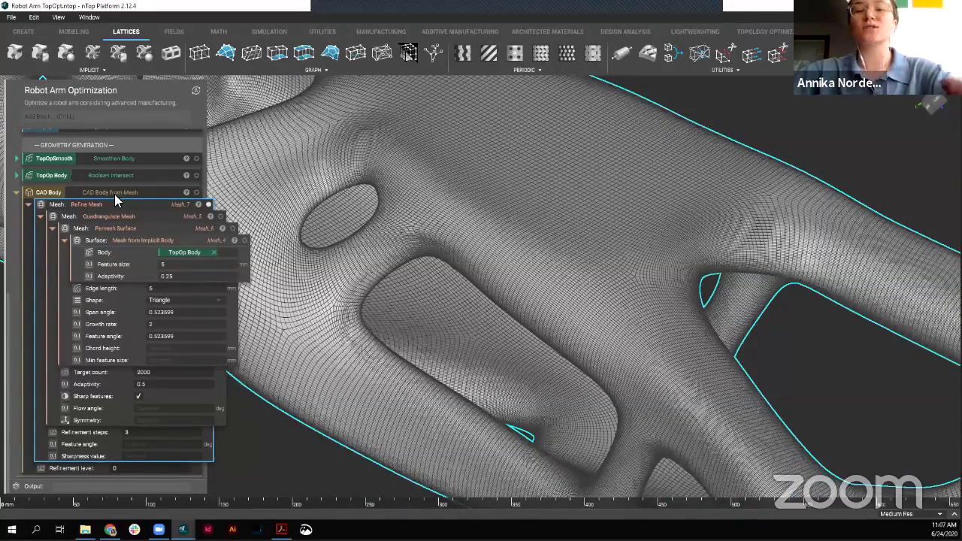
Step: Display the CAD Body again, showing the arm as smooth surface patches from a new angle
{"action": "left_click", "coordinate": [113, 196]}
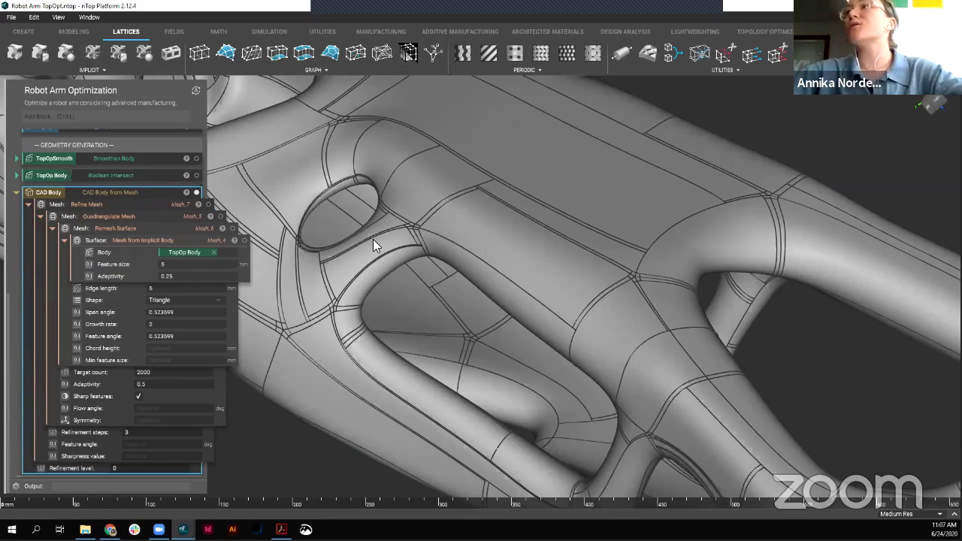
{"action": "scroll", "coordinate": [455, 251], "scroll_direction": "down", "scroll_amount": 10}
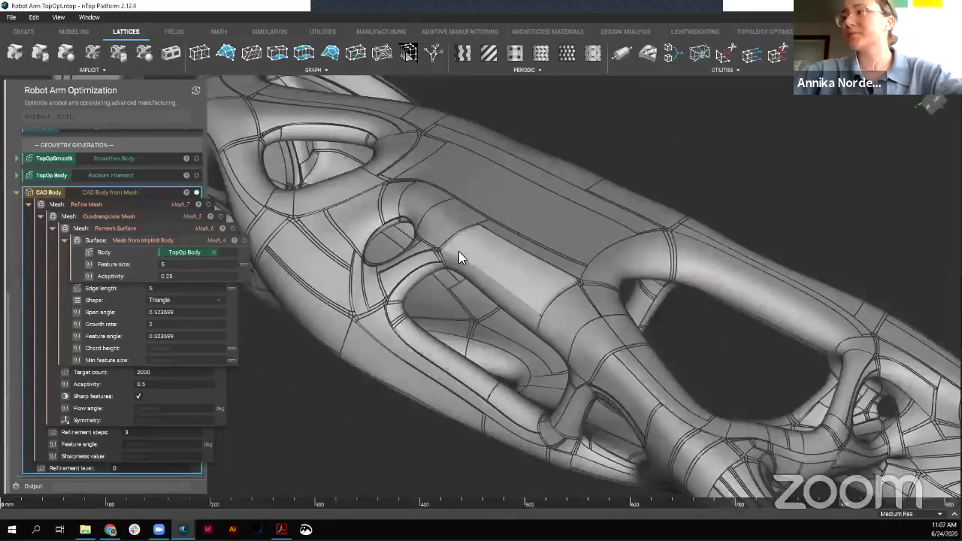
{"action": "right_click_drag", "start_coordinate": [575, 364], "coordinate": [313, 468]}
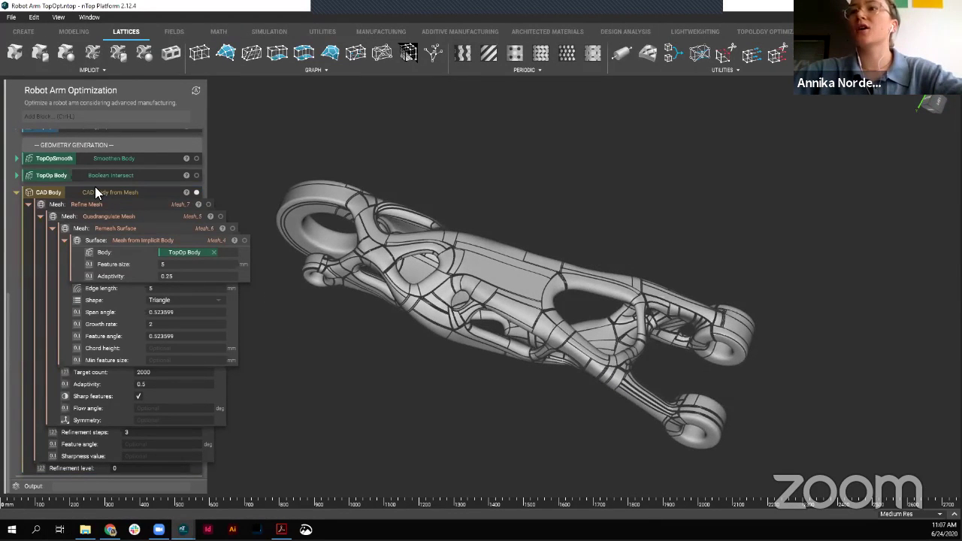
Step: Add an Export Part block and connect CAD Body to its Part input
{"action": "left_click", "coordinate": [63, 117]}
{"action": "type", "text": "e"}
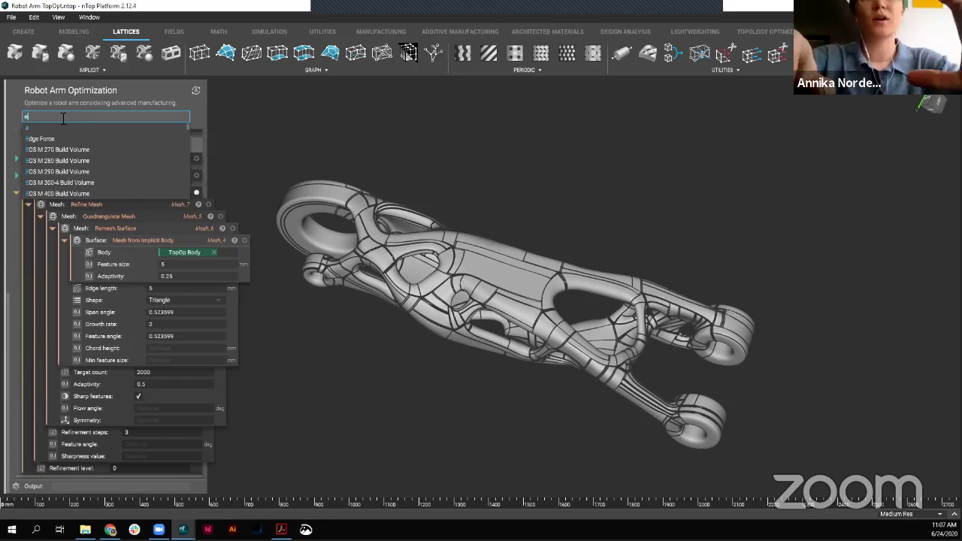
{"action": "type", "text": "xport par"}
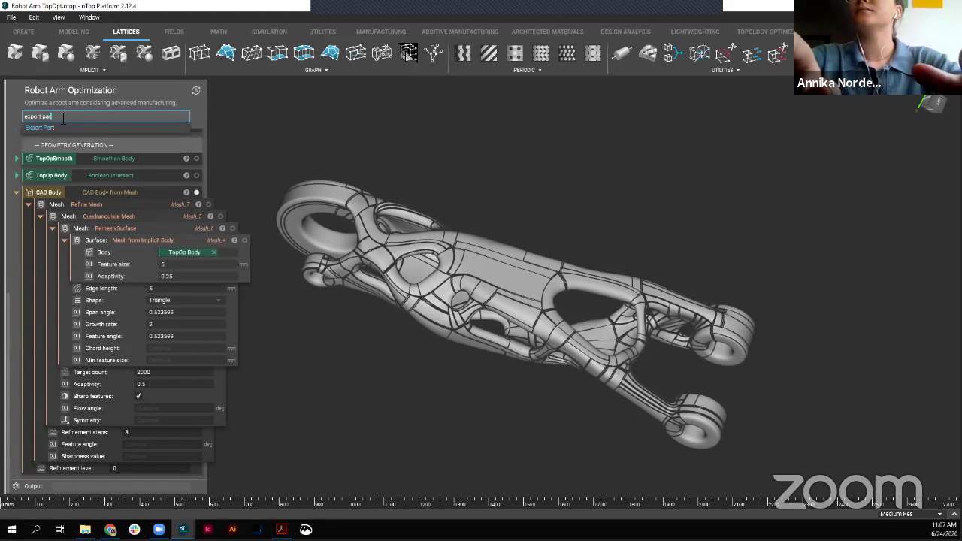
{"action": "type", "text": "t"}
{"action": "key", "text": "Return"}
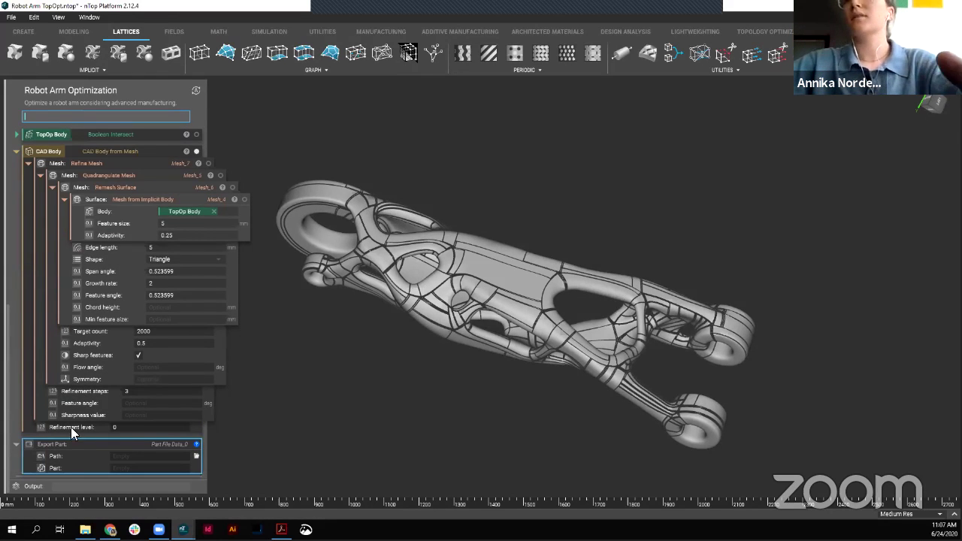
{"action": "left_click_drag", "start_coordinate": [41, 154], "coordinate": [95, 465]}
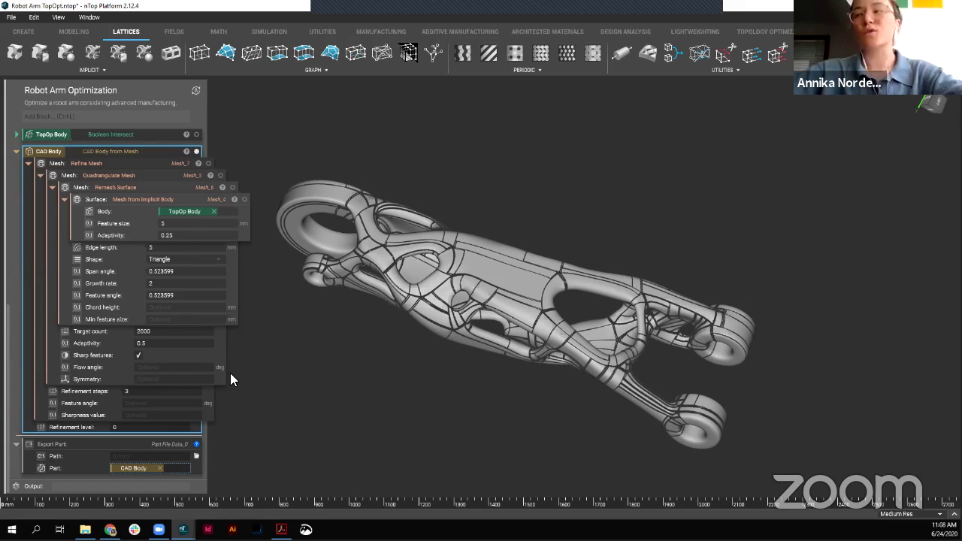
{"action": "right_click_drag", "start_coordinate": [473, 260], "coordinate": [465, 183]}
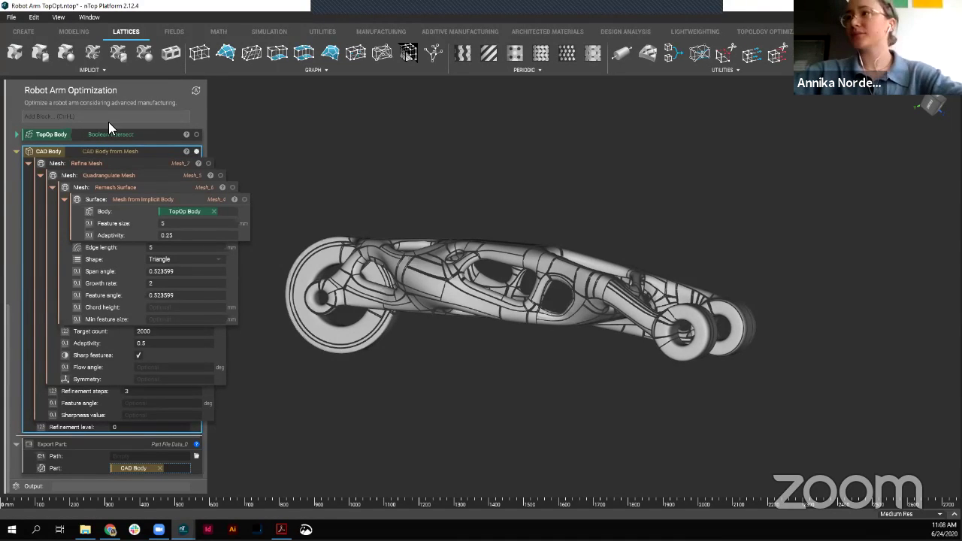
{"action": "right_click_drag", "start_coordinate": [649, 241], "coordinate": [427, 336]}
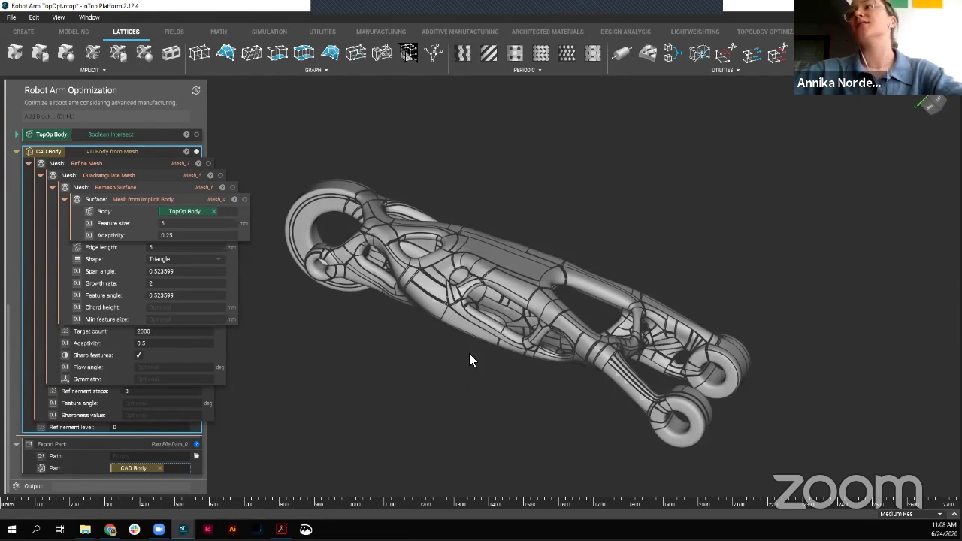
{"action": "right_click_drag", "start_coordinate": [469, 355], "coordinate": [509, 179]}
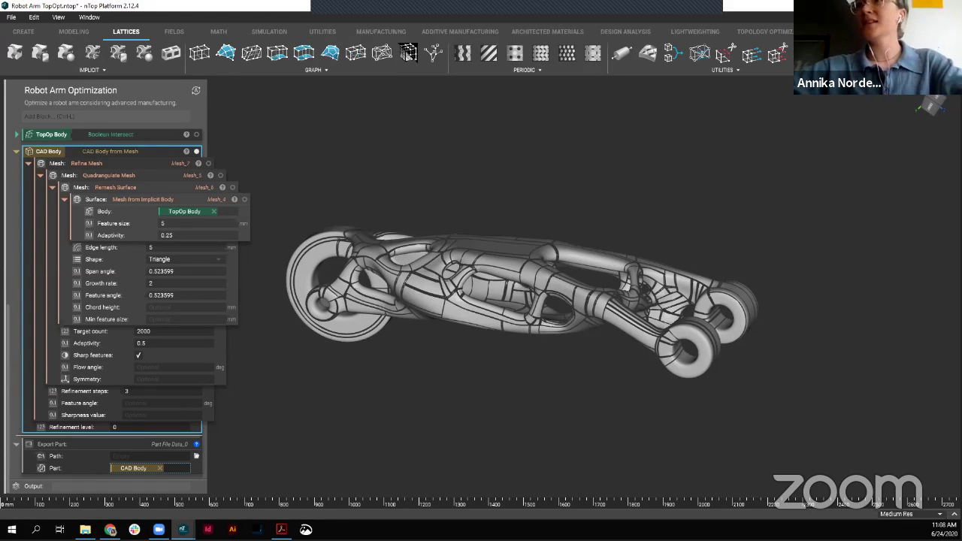
Step: Scroll the TopOpt Back to CAD notebook to view the Imported Mesh and CAD Body blocks
{"action": "scroll", "coordinate": [99, 321], "scroll_direction": "up", "scroll_amount": 4}
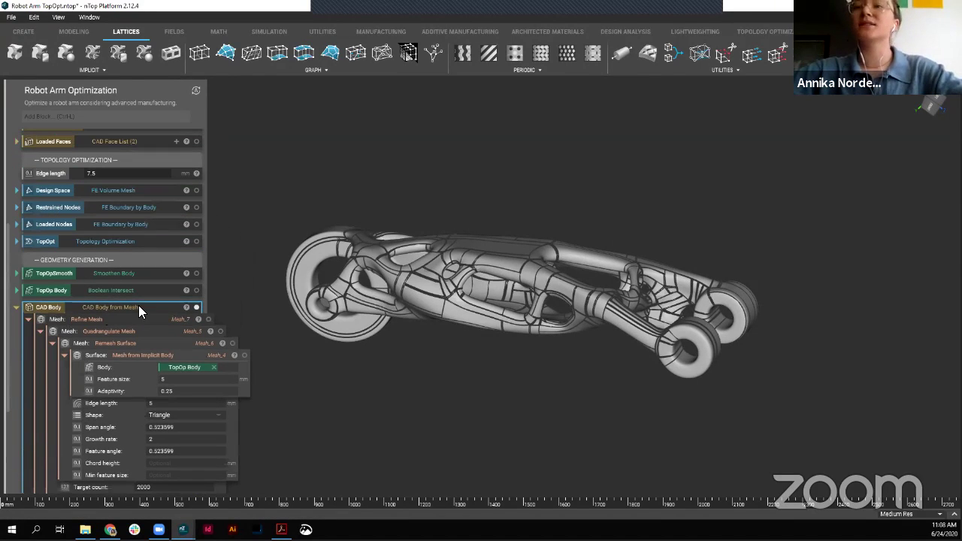
{"action": "scroll", "coordinate": [162, 299], "scroll_direction": "up", "scroll_amount": 5}
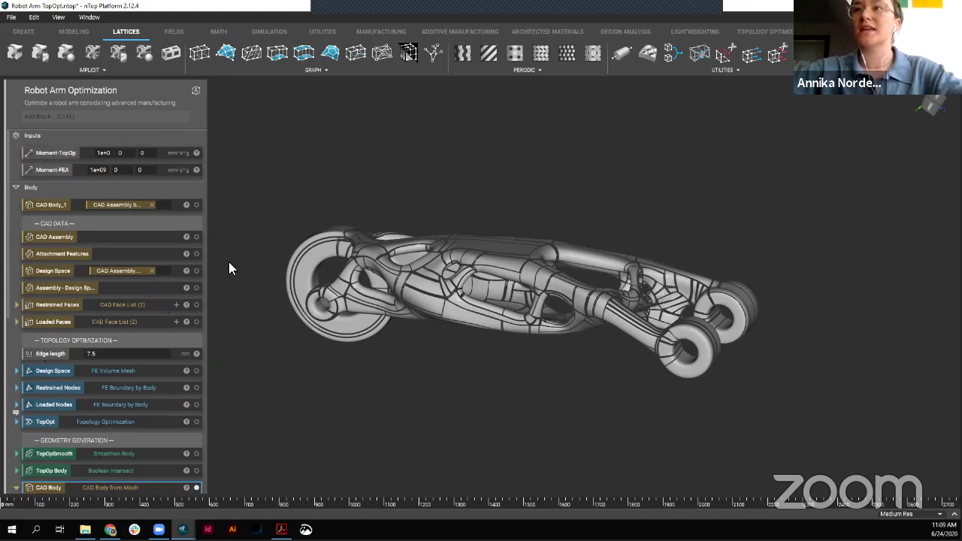
{"action": "scroll", "coordinate": [137, 286], "scroll_direction": "down", "scroll_amount": 5}
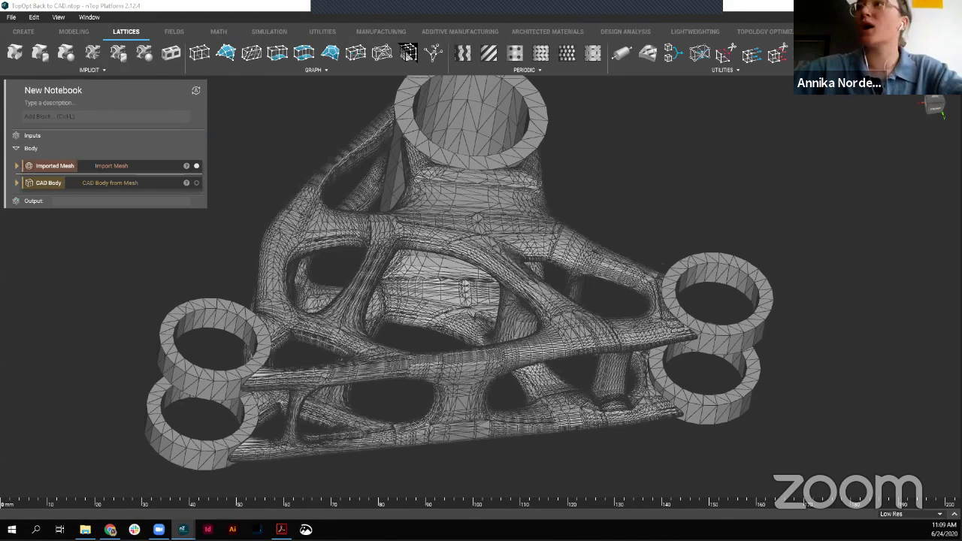
{"action": "left_click", "coordinate": [138, 164]}
{"action": "right_click_drag", "start_coordinate": [541, 194], "coordinate": [201, 166]}
{"action": "left_click", "coordinate": [197, 166]}
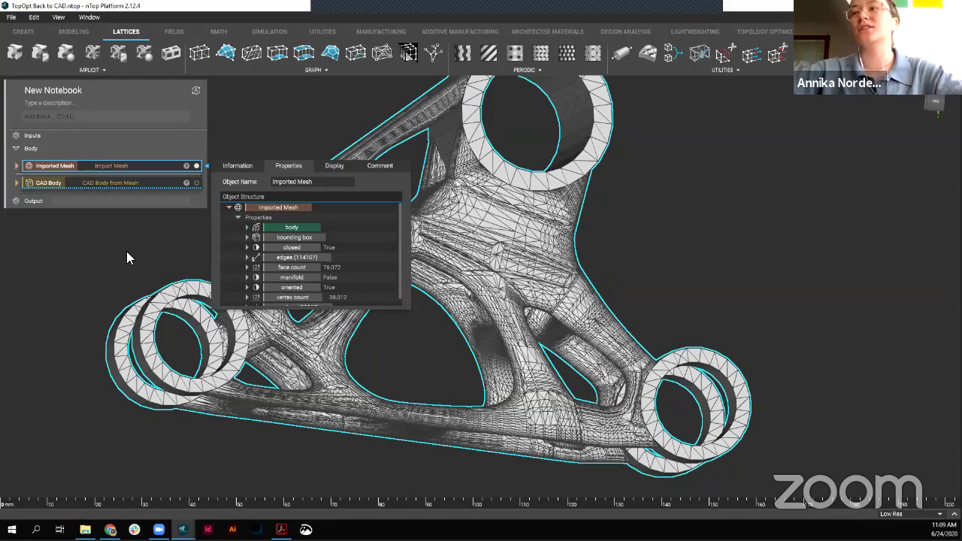
{"action": "left_click", "coordinate": [643, 217]}
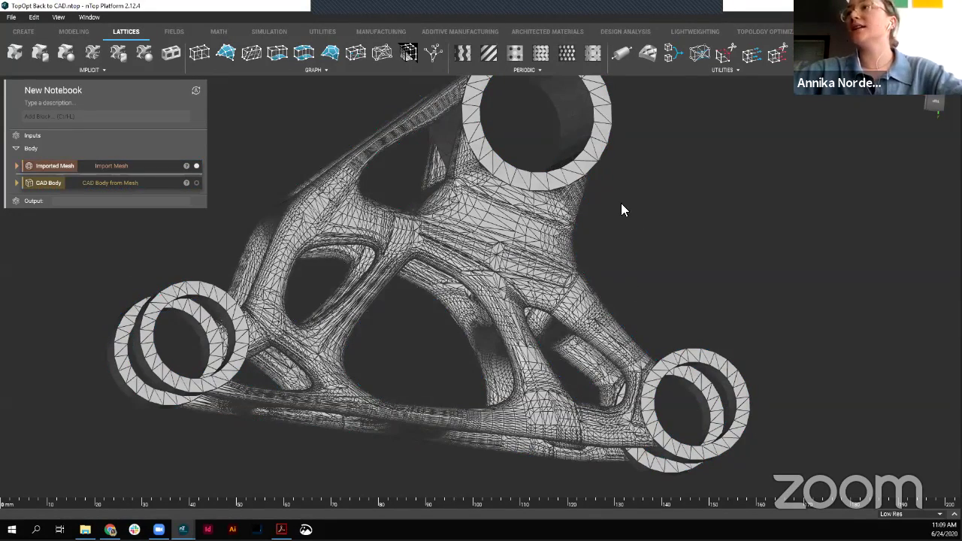
{"action": "right_click_drag", "start_coordinate": [454, 333], "coordinate": [19, 184]}
Step: Expand CAD Body and preview the bracket's Voxel Grid, rotating to inspect it
{"action": "left_click", "coordinate": [17, 183]}
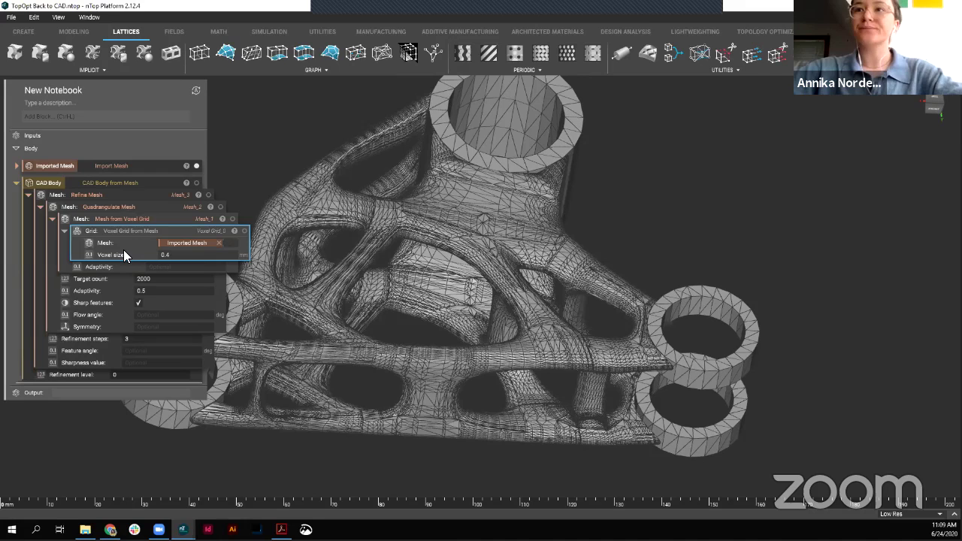
{"action": "left_click", "coordinate": [244, 230]}
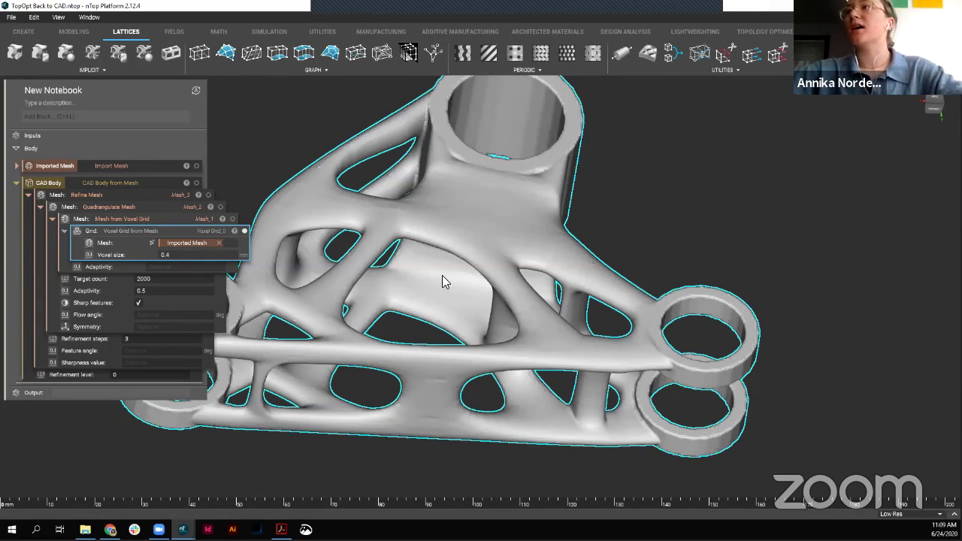
{"action": "right_click_drag", "start_coordinate": [636, 239], "coordinate": [657, 318]}
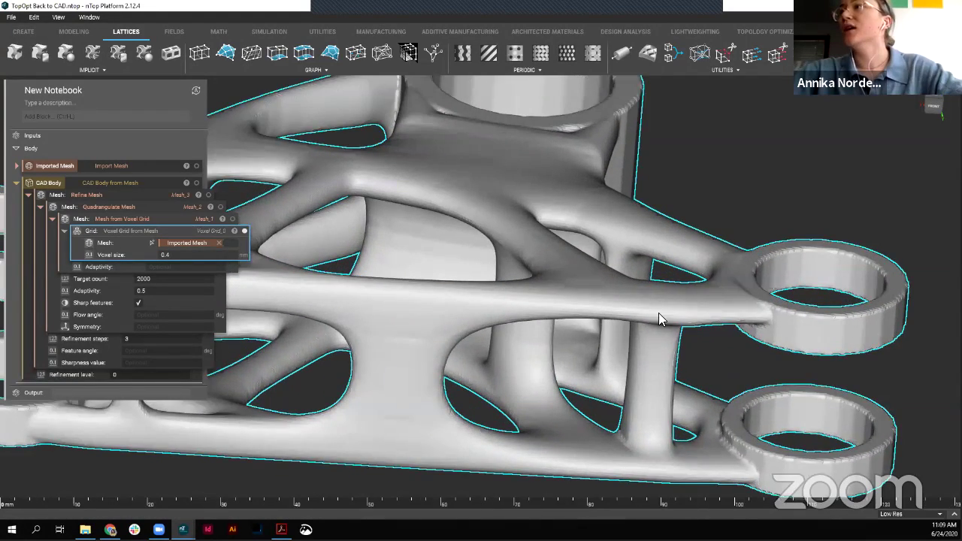
{"action": "scroll", "coordinate": [606, 232], "scroll_direction": "up", "scroll_amount": 5}
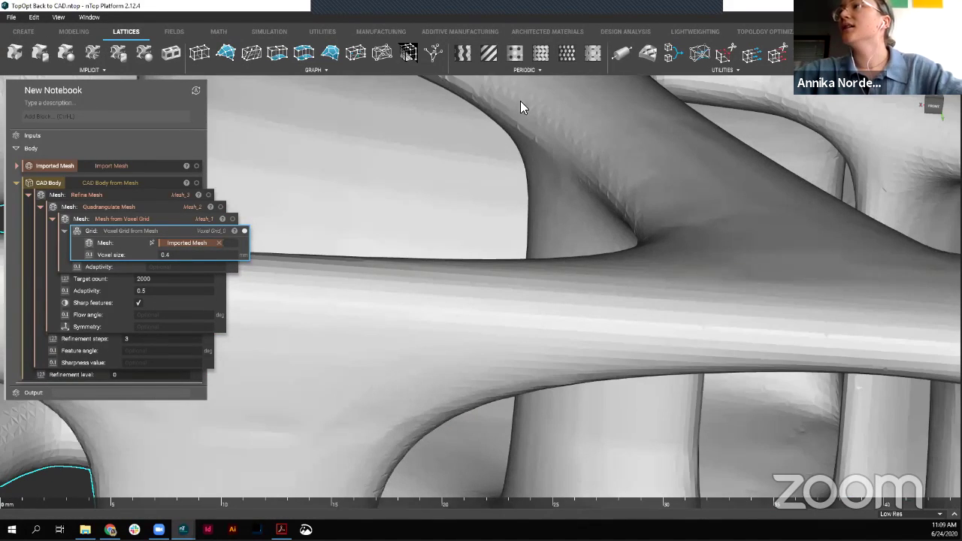
{"action": "scroll", "coordinate": [613, 204], "scroll_direction": "down", "scroll_amount": 5}
{"action": "scroll", "coordinate": [615, 212], "scroll_direction": "up", "scroll_amount": 2}
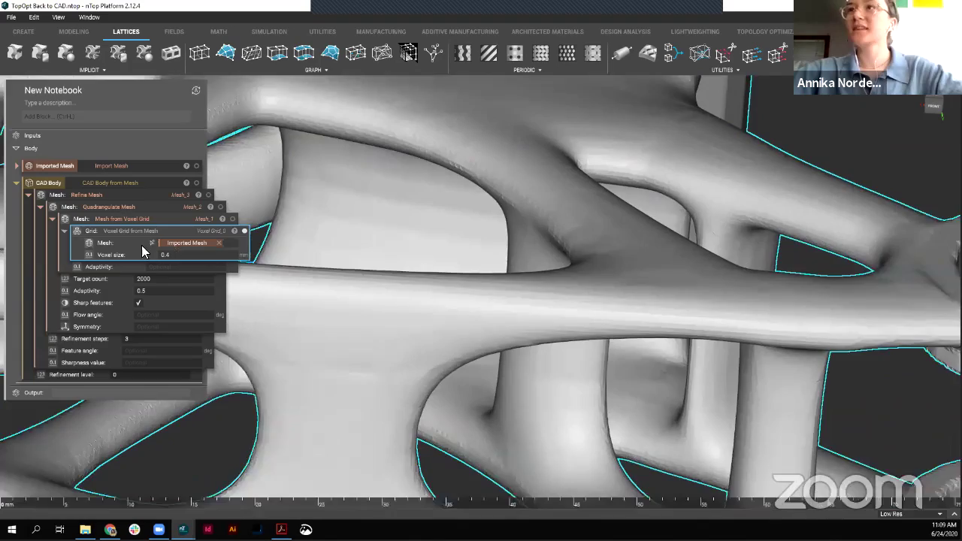
Step: Preview the Mesh from Voxel Grid, then the Quadrangulate Mesh result from side-on and closer views
{"action": "left_click", "coordinate": [150, 219]}
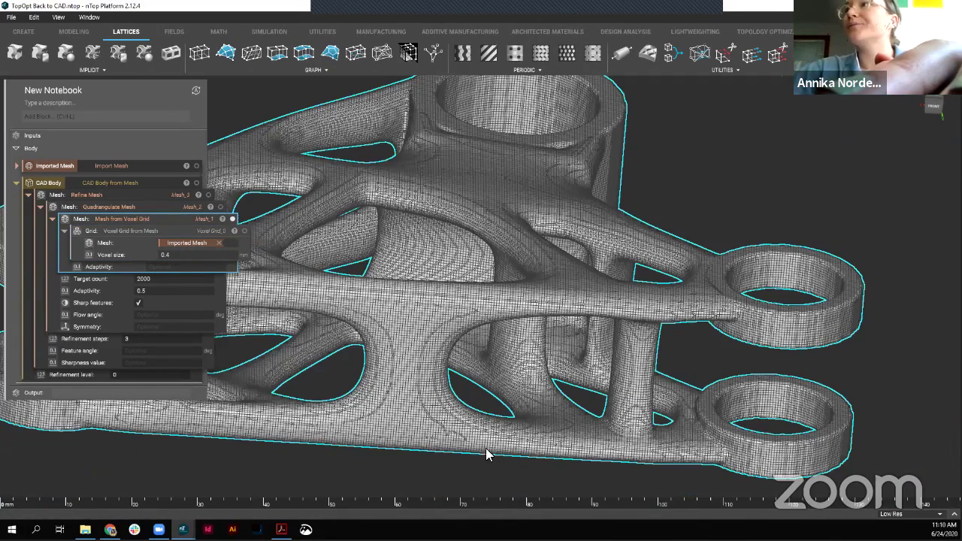
{"action": "scroll", "coordinate": [451, 316], "scroll_direction": "down", "scroll_amount": 5}
{"action": "scroll", "coordinate": [553, 197], "scroll_direction": "up", "scroll_amount": 5}
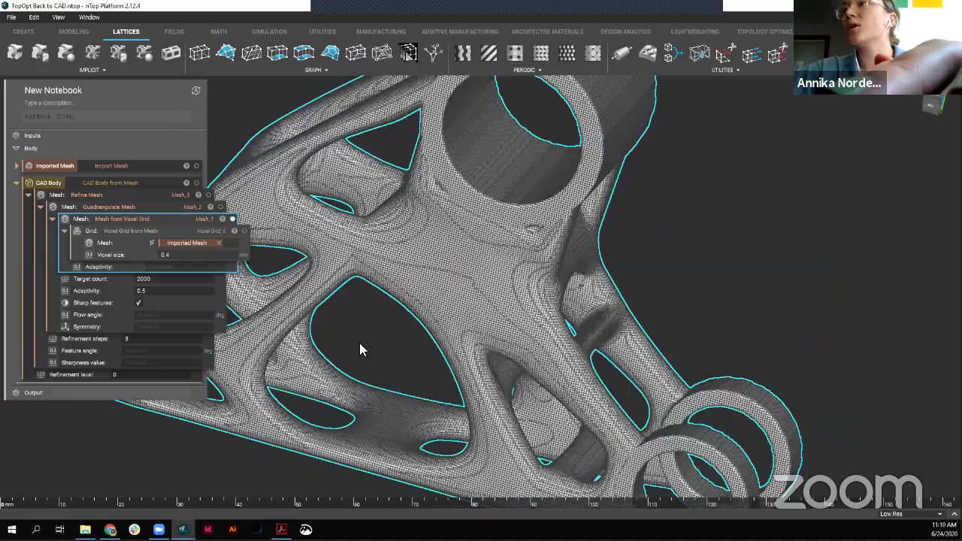
{"action": "right_click_drag", "start_coordinate": [361, 348], "coordinate": [316, 293]}
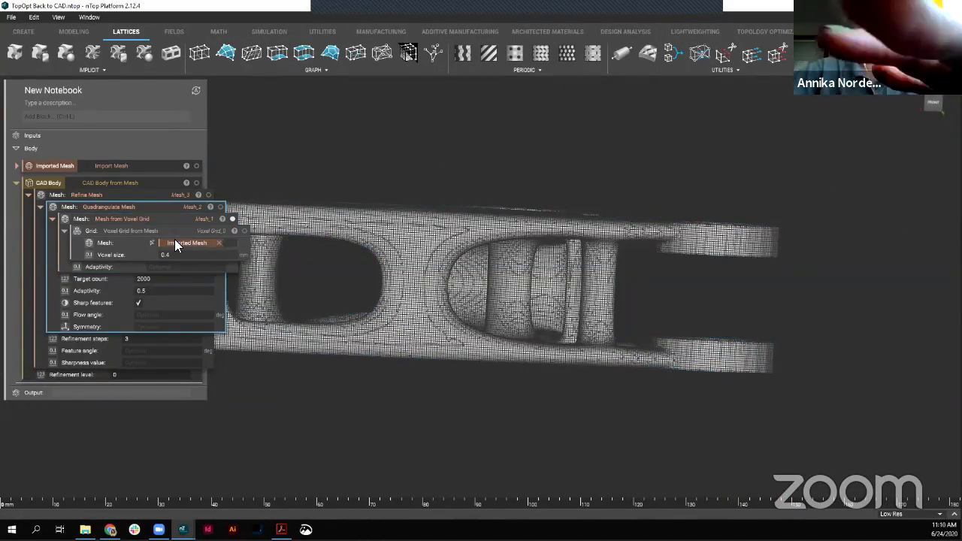
{"action": "right_click_drag", "start_coordinate": [453, 333], "coordinate": [232, 236]}
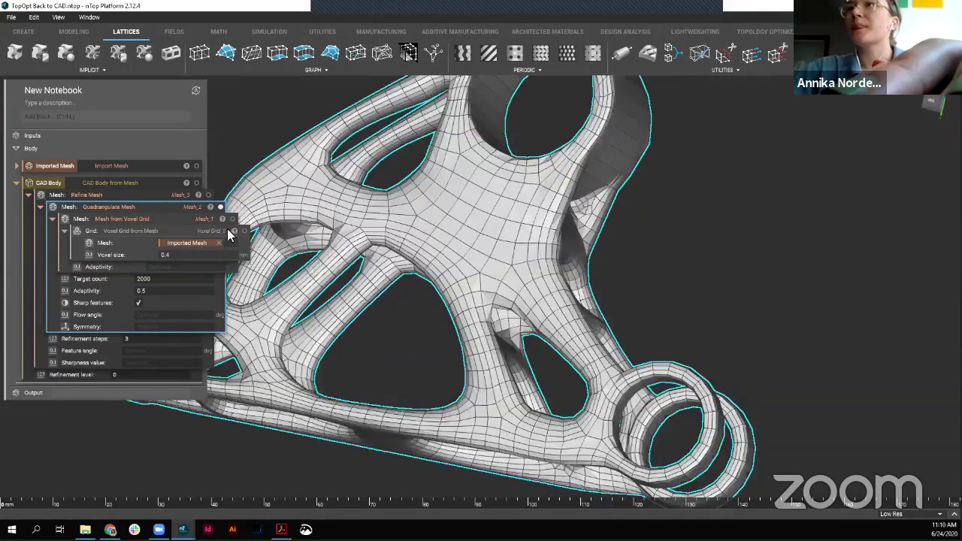
Step: Preview the Refine Mesh result and orbit in closer on the refined bracket
{"action": "left_click", "coordinate": [164, 198]}
{"action": "right_click_drag", "start_coordinate": [725, 257], "coordinate": [339, 310]}
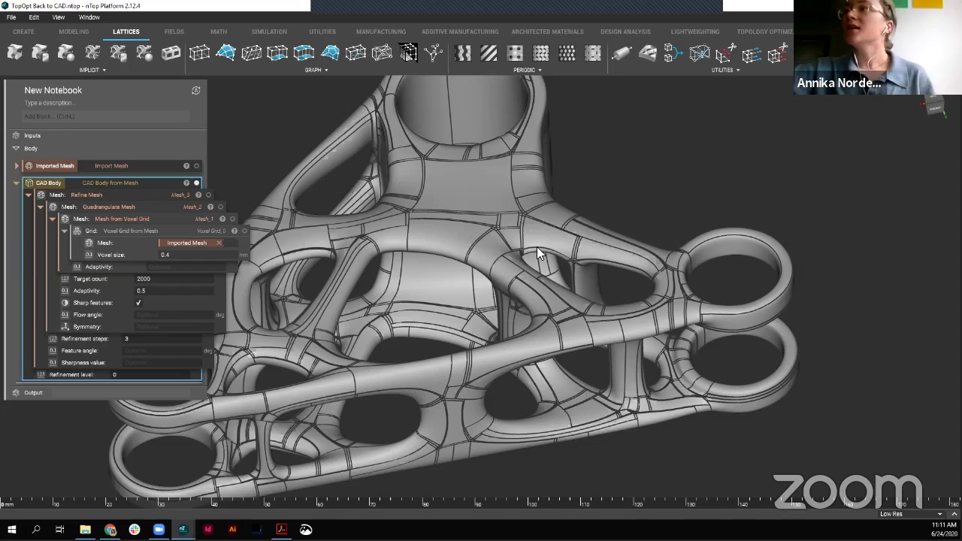
{"action": "scroll", "coordinate": [537, 254], "scroll_direction": "down", "scroll_amount": 3}
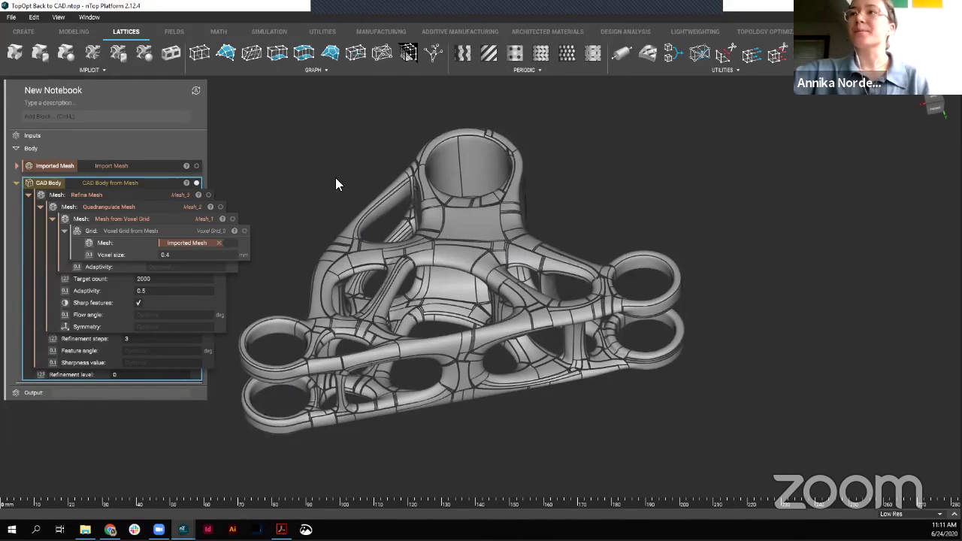
{"action": "right_click_drag", "start_coordinate": [556, 343], "coordinate": [306, 328]}
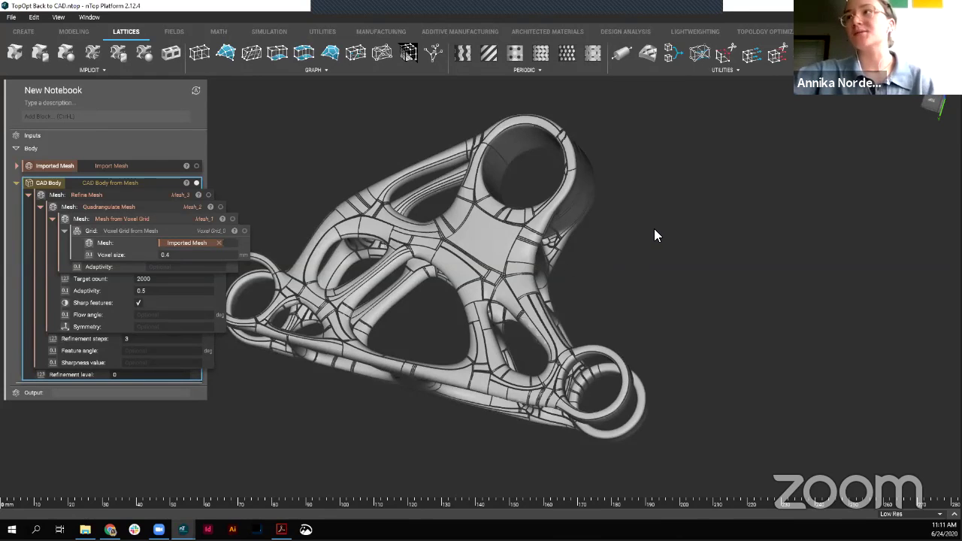
{"action": "right_click_drag", "start_coordinate": [512, 409], "coordinate": [688, 235]}
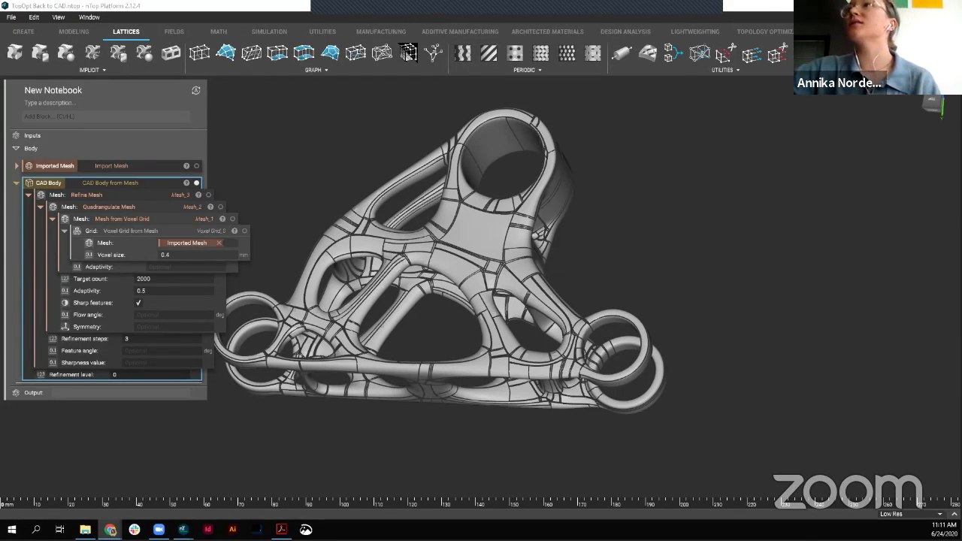
{"action": "key", "text": "alt+Tab"}
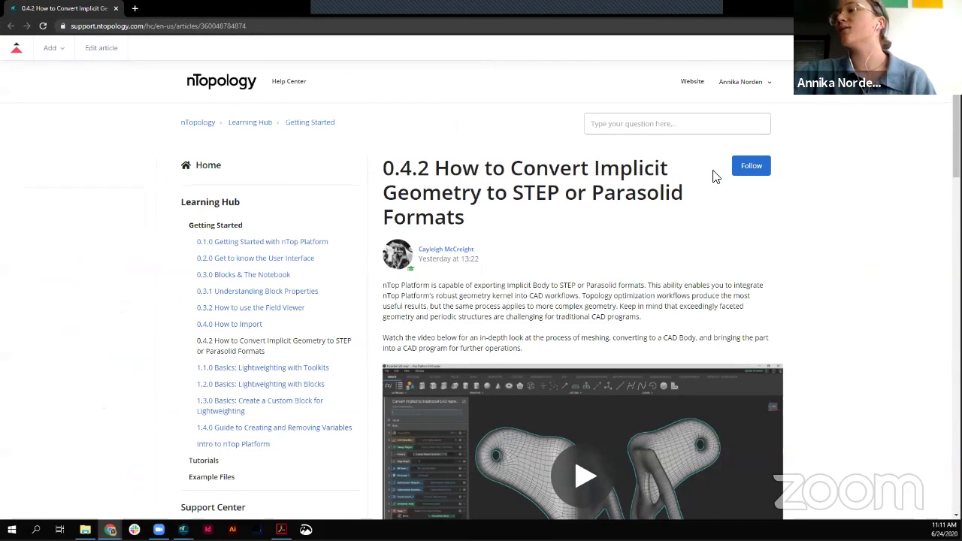
{"action": "scroll", "coordinate": [586, 412], "scroll_direction": "down", "scroll_amount": 4}
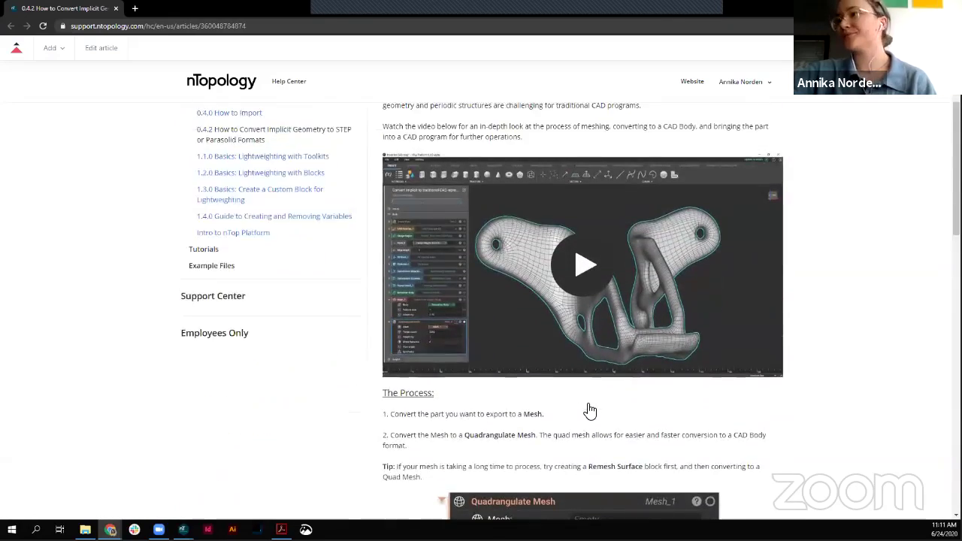
{"action": "scroll", "coordinate": [591, 411], "scroll_direction": "down", "scroll_amount": 4}
{"action": "scroll", "coordinate": [654, 331], "scroll_direction": "down", "scroll_amount": 1}
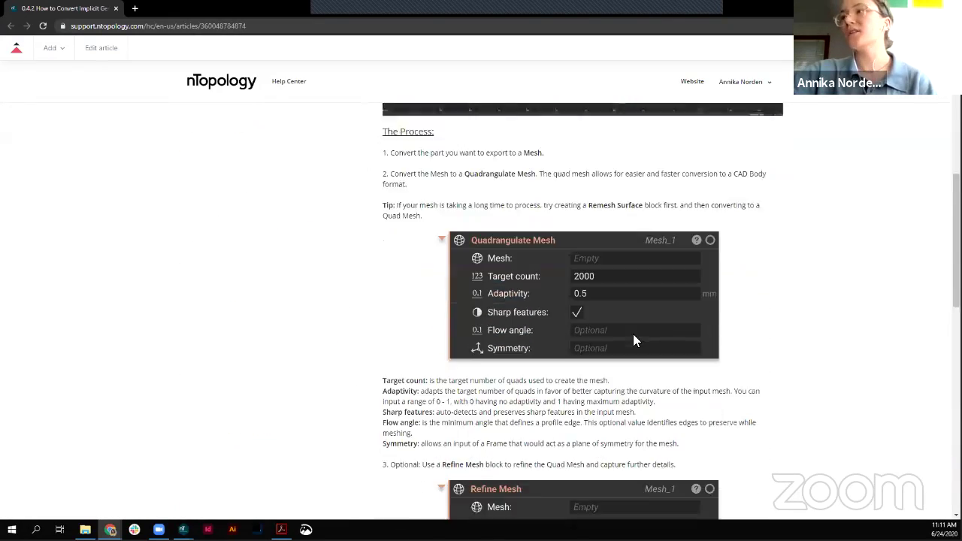
{"action": "scroll", "coordinate": [633, 338], "scroll_direction": "down", "scroll_amount": 3}
{"action": "scroll", "coordinate": [678, 343], "scroll_direction": "down", "scroll_amount": 7}
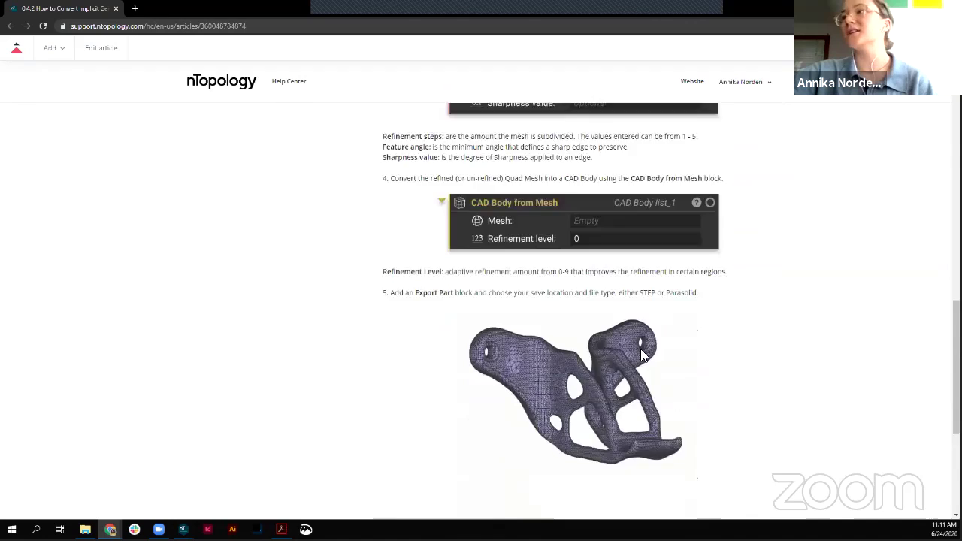
{"action": "scroll", "coordinate": [640, 353], "scroll_direction": "down", "scroll_amount": 2}
{"action": "scroll", "coordinate": [639, 364], "scroll_direction": "up", "scroll_amount": 15}
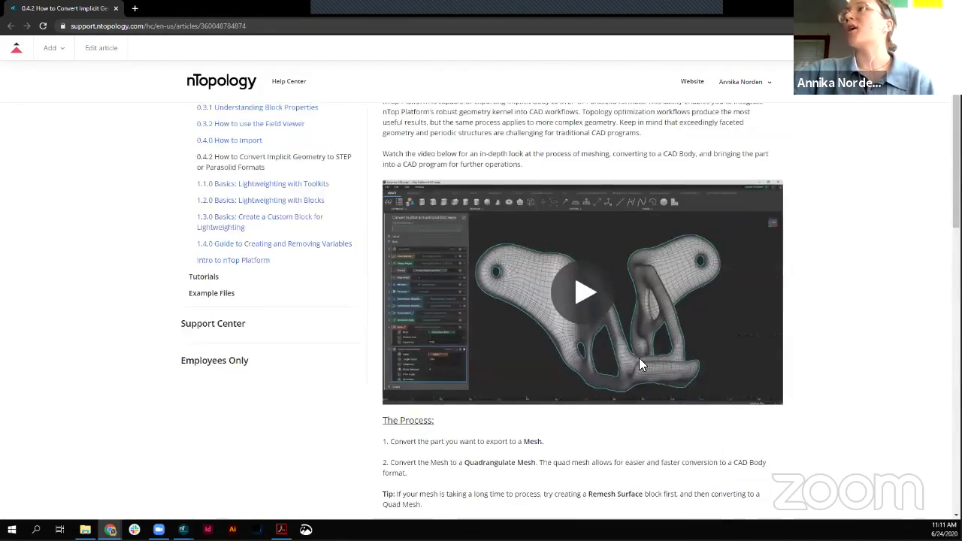
{"action": "scroll", "coordinate": [639, 364], "scroll_direction": "up", "scroll_amount": 4}
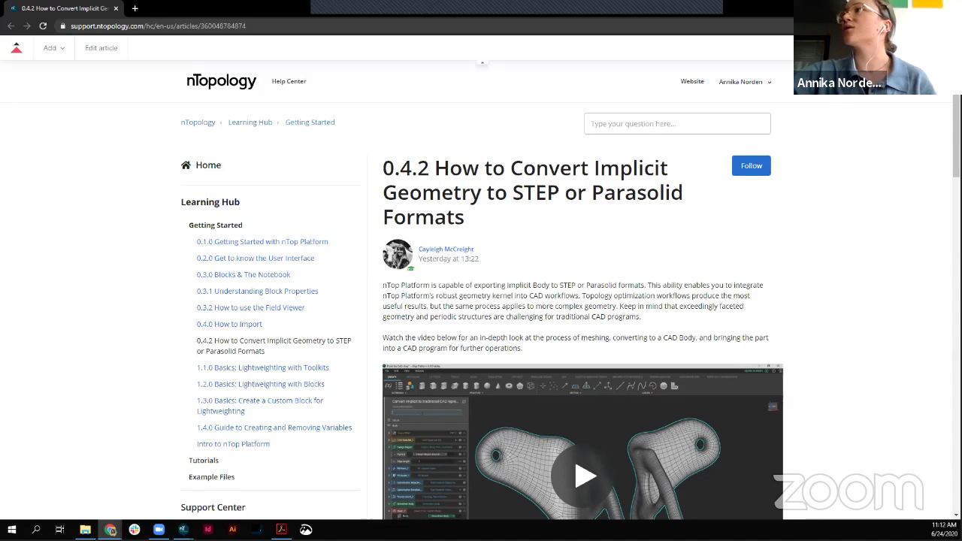
{"action": "left_click", "coordinate": [111, 529]}
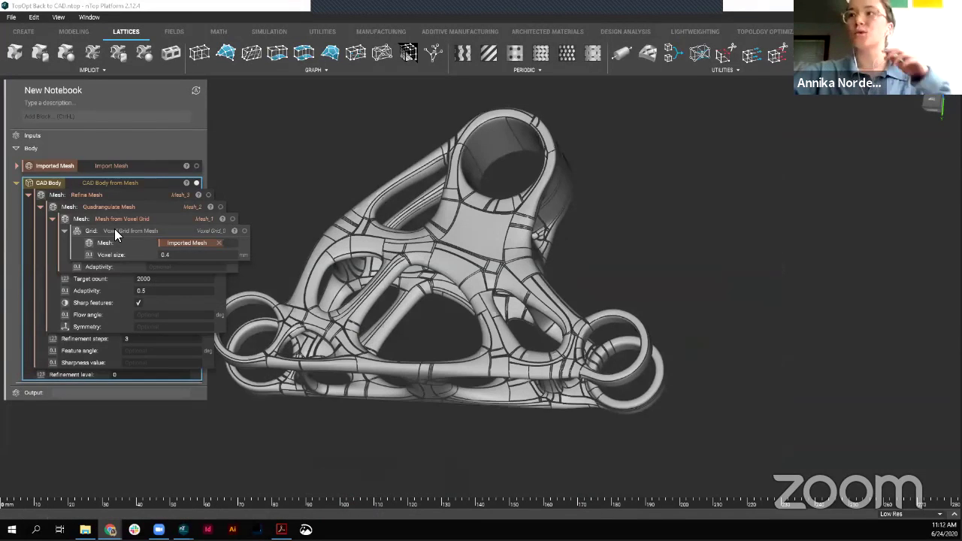
{"action": "left_click", "coordinate": [658, 224]}
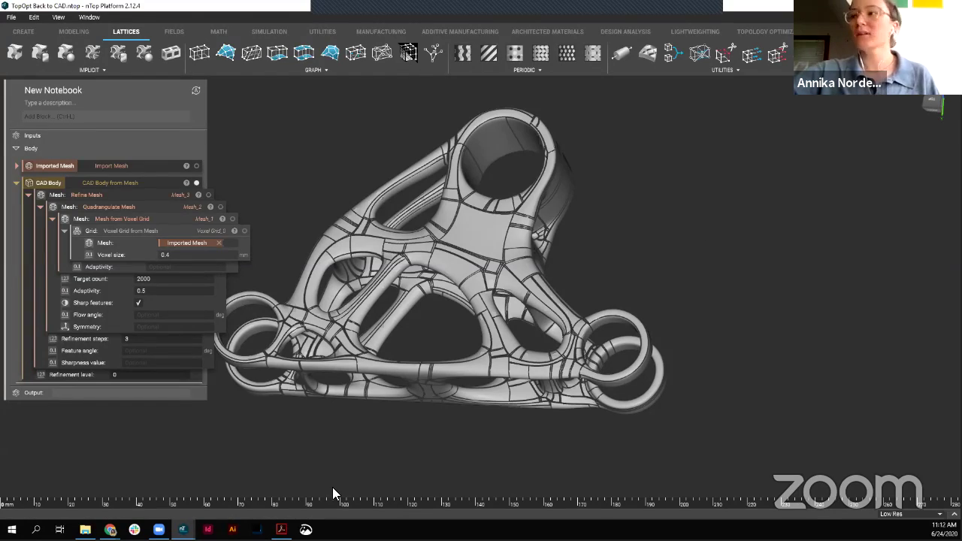
{"action": "right_click_drag", "start_coordinate": [555, 216], "coordinate": [128, 526]}
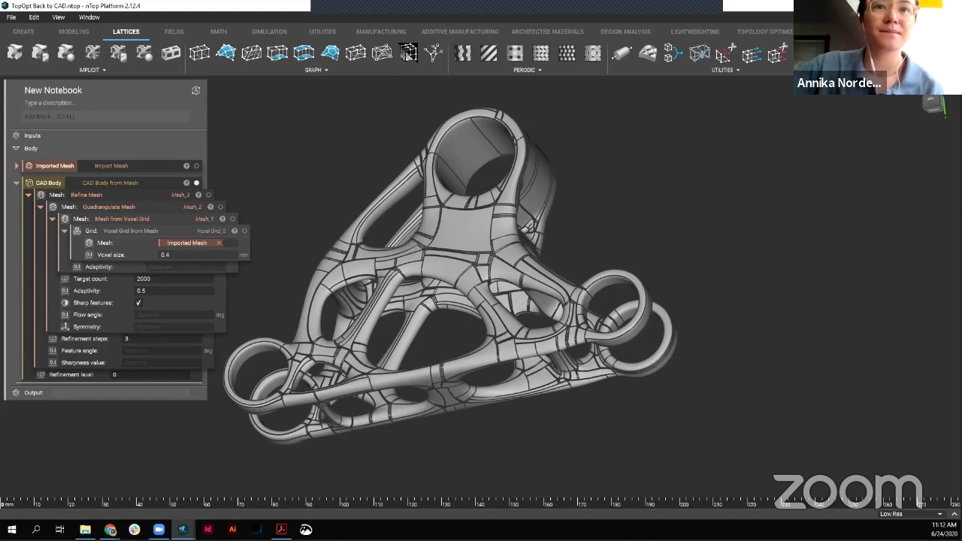